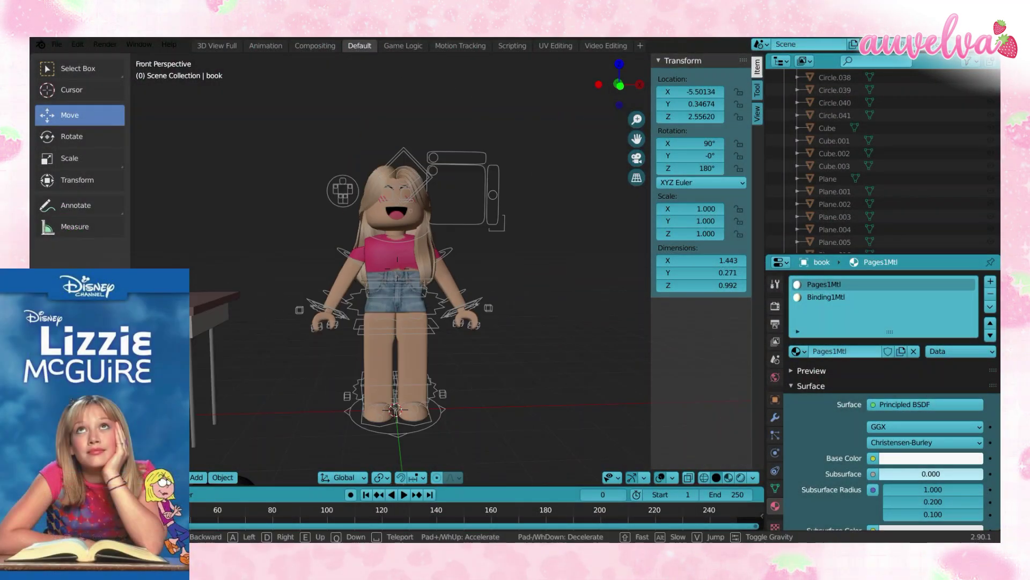
# - Add a camera with 2000×2000 output resolution, aligned to the current view
pyautogui.click(197, 477)
pyautogui.click(218, 413)
pyautogui.click(774, 324)
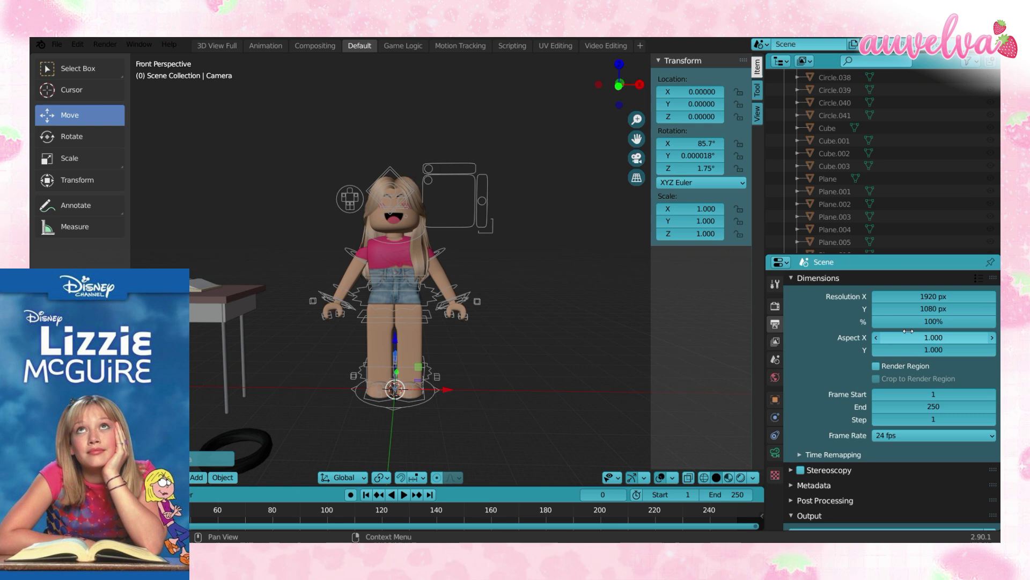
pyautogui.write('000')
pyautogui.press('Return')
pyautogui.press('ctrl+alt+KP_0')
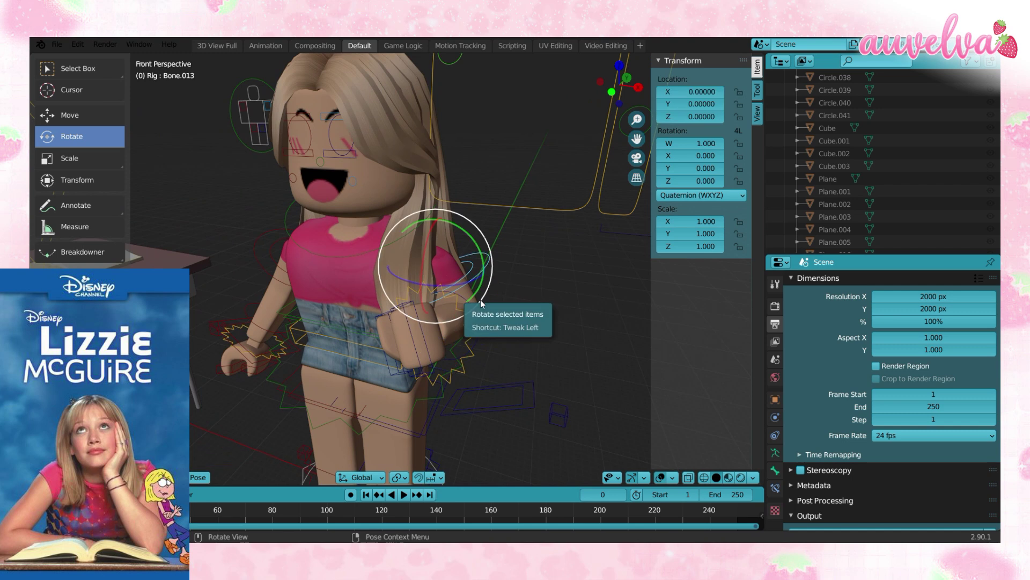
# - Pose the girl's arms so one hand rests on her cheek and the other hangs down
pyautogui.moveTo(480, 300); pyautogui.dragTo(410, 224)
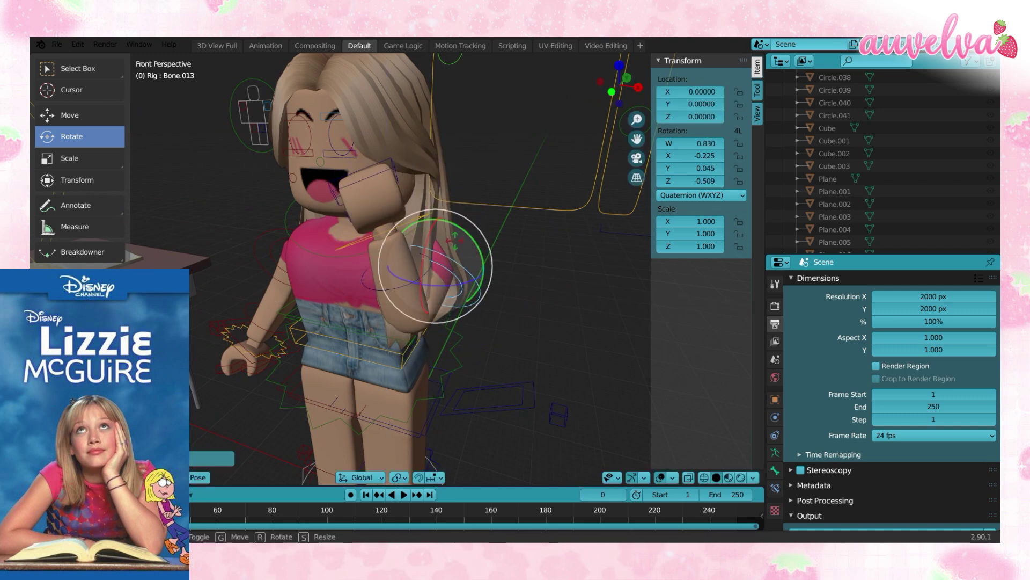
pyautogui.scroll(3, 460, 256)
pyautogui.moveTo(483, 277); pyautogui.dragTo(501, 267)
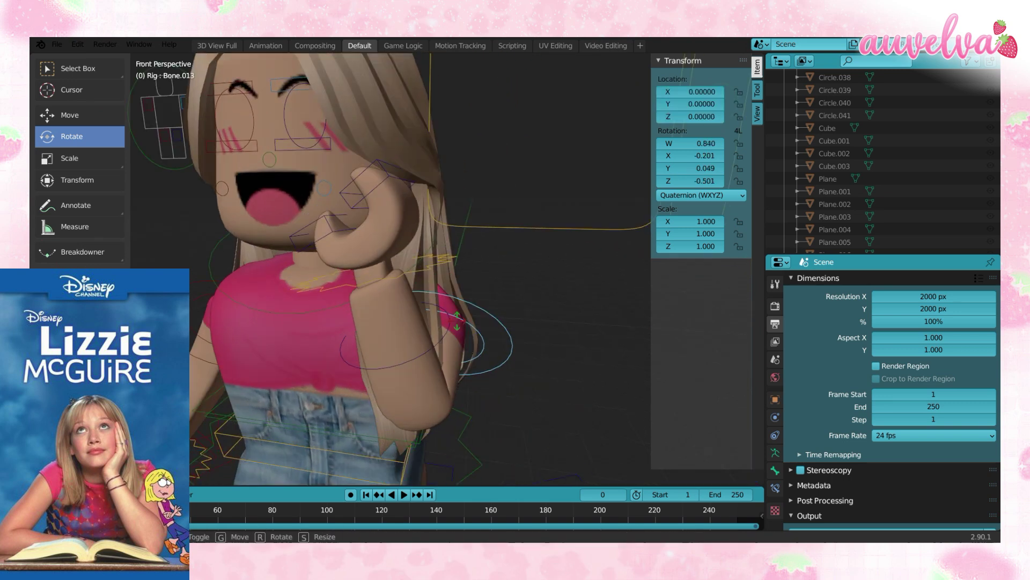
pyautogui.moveTo(432, 261); pyautogui.dragTo(426, 256)
pyautogui.scroll(-5, 385, 289)
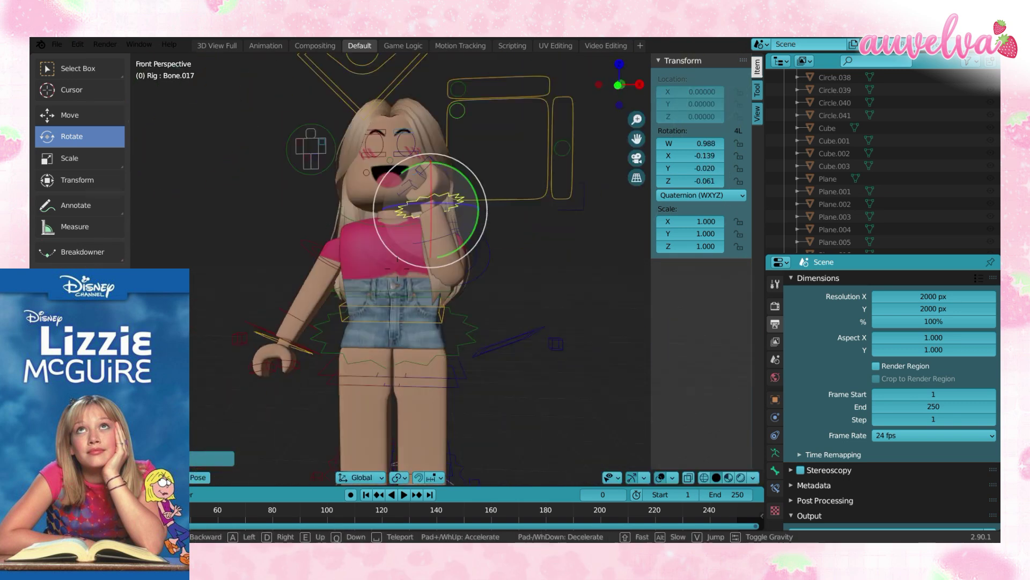
pyautogui.scroll(2, 241, 316)
pyautogui.moveTo(330, 225); pyautogui.dragTo(298, 241)
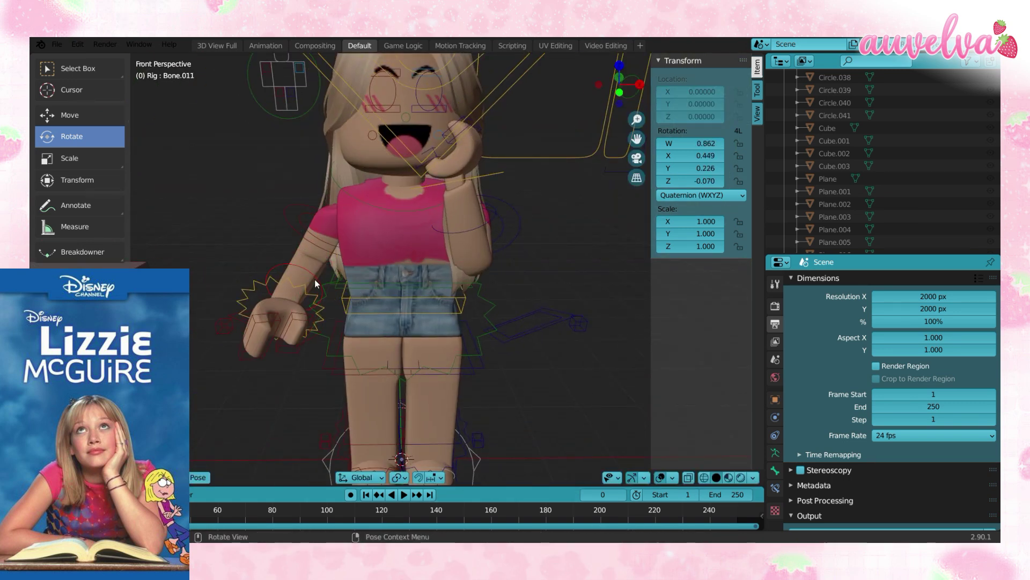
pyautogui.moveTo(316, 283); pyautogui.dragTo(330, 237)
pyautogui.click(330, 221)
pyautogui.scroll(3, 403, 272)
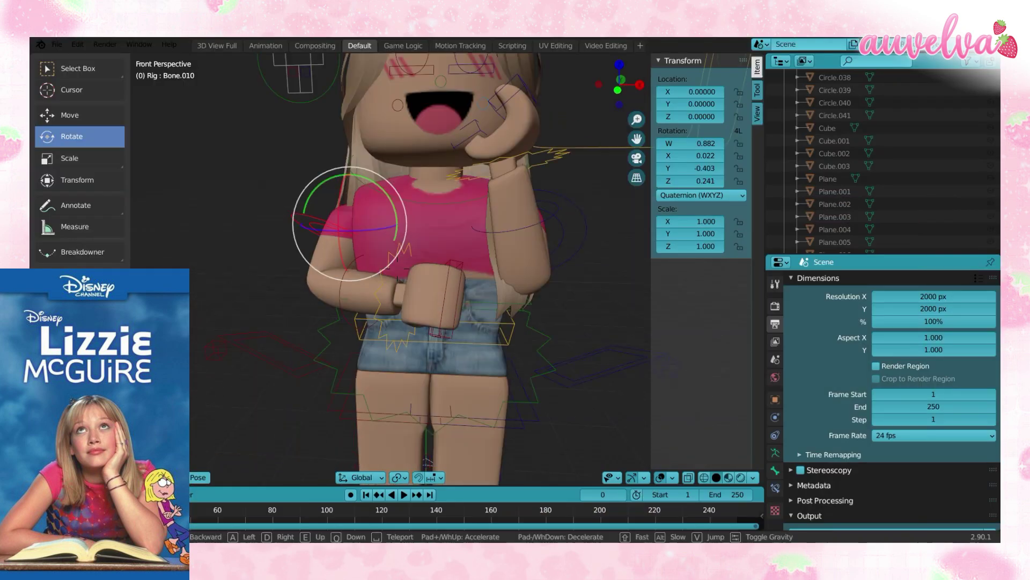
pyautogui.click(424, 300)
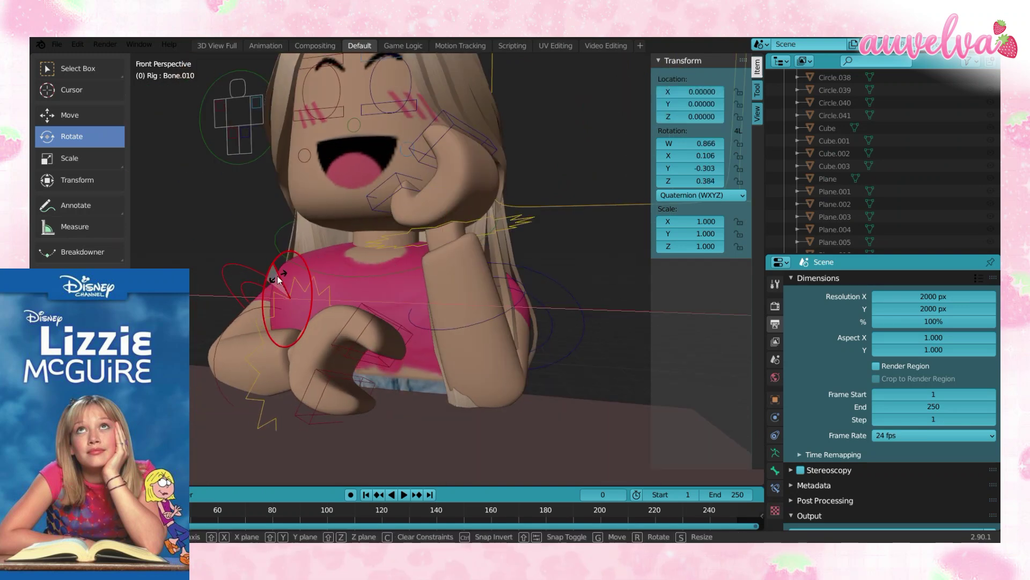
pyautogui.click(279, 357)
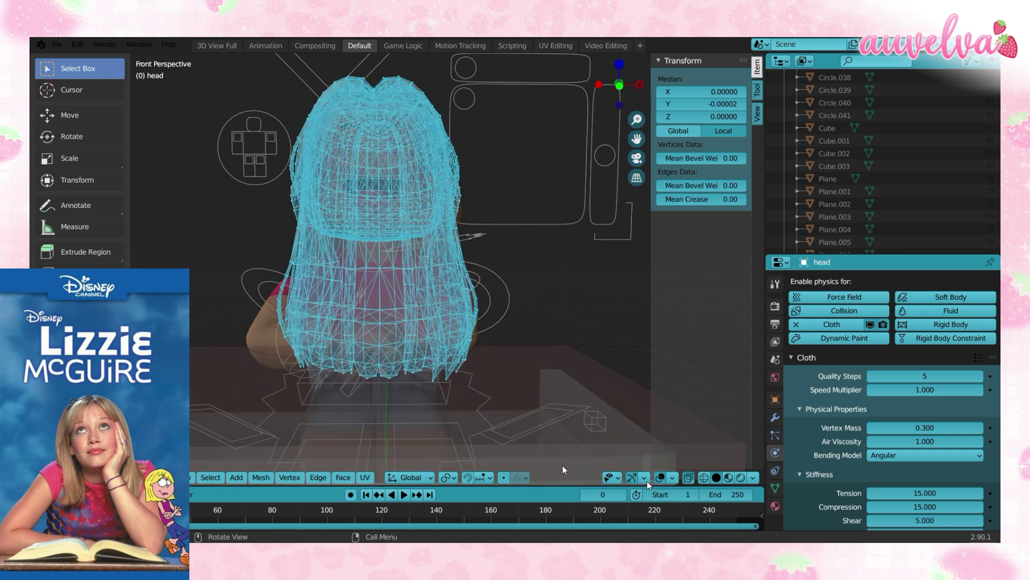
# - Trim the hair selection to its lower band, then rest the girl's forearm on the desk
pyautogui.moveTo(258, 271); pyautogui.dragTo(513, 415)
pyautogui.press('Tab')
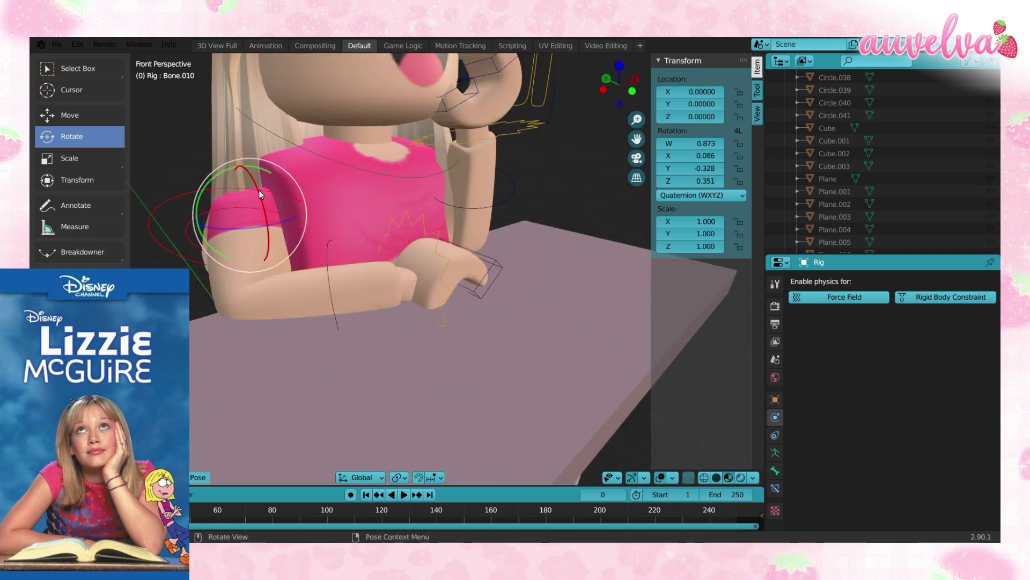
pyautogui.moveTo(259, 190); pyautogui.dragTo(453, 243)
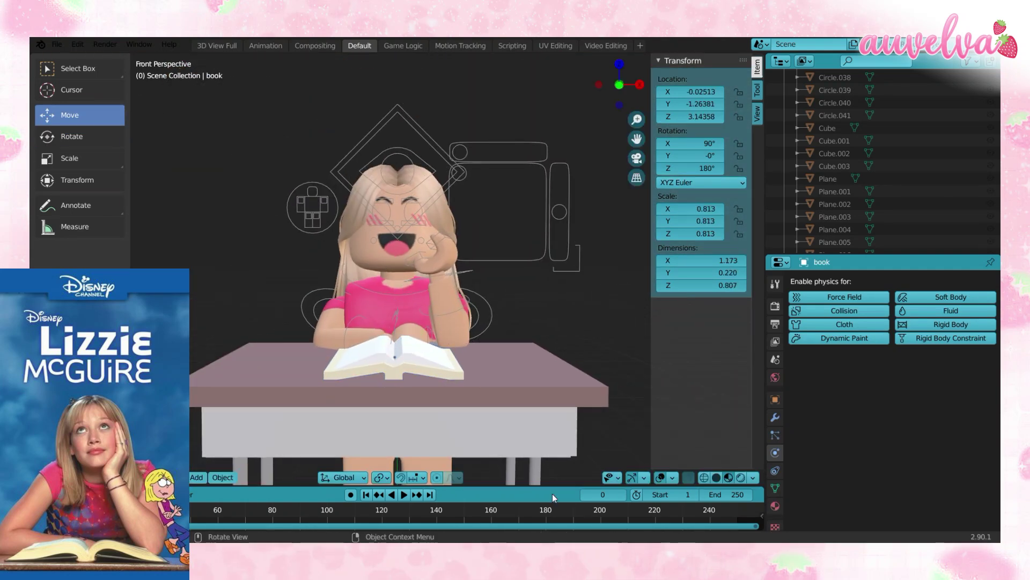
# - Scale the book along X and fit the shrunken bracelet onto the raised wrist
pyautogui.press('s')
pyautogui.press('x')
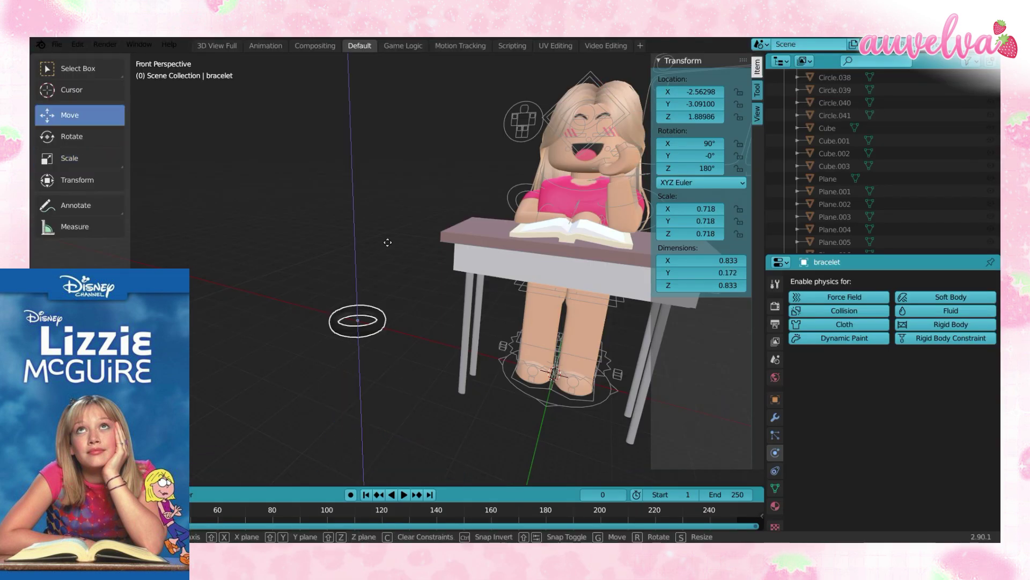
pyautogui.click(413, 266)
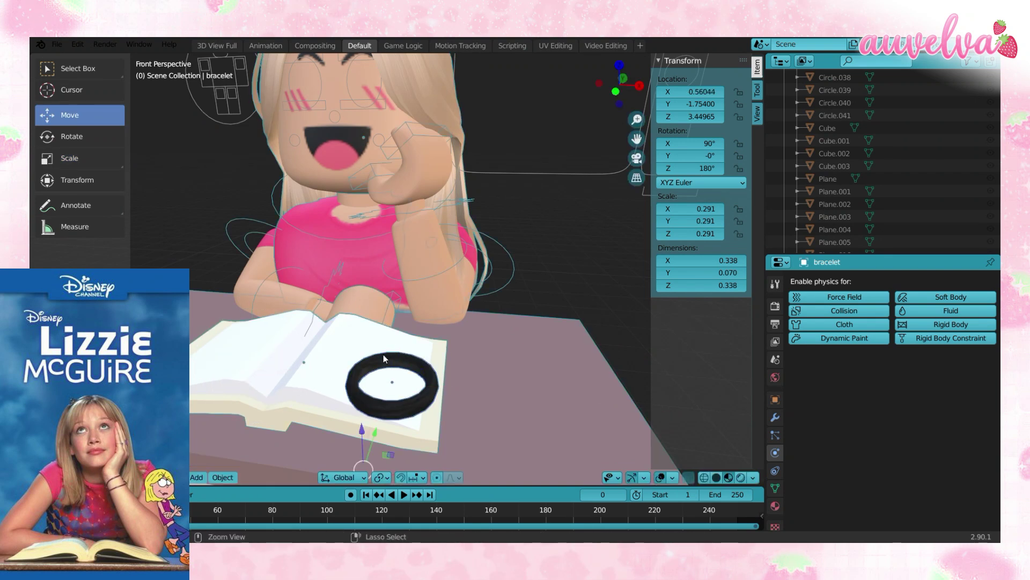
pyautogui.press('g')
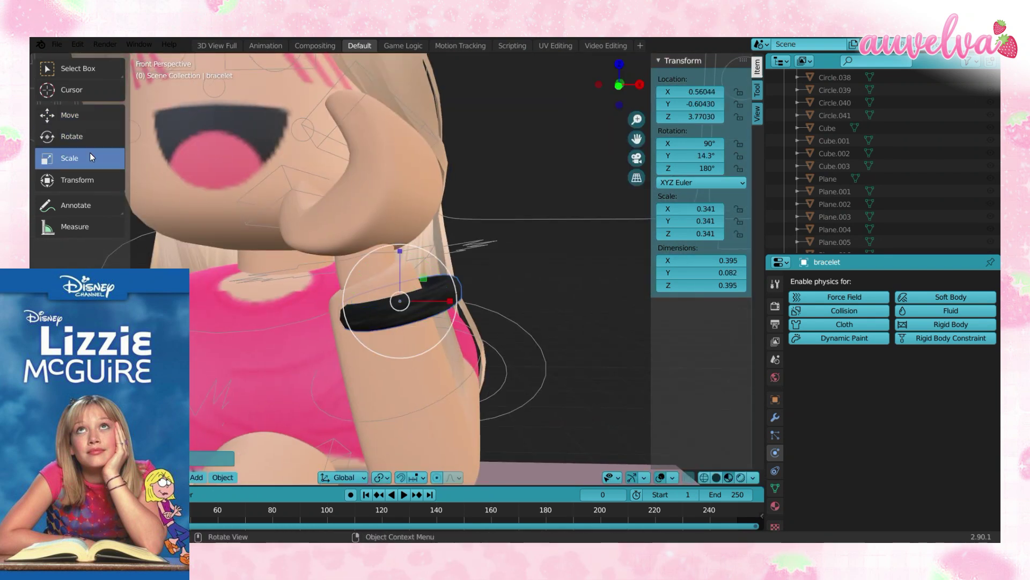
pyautogui.click(69, 115)
pyautogui.press('g')
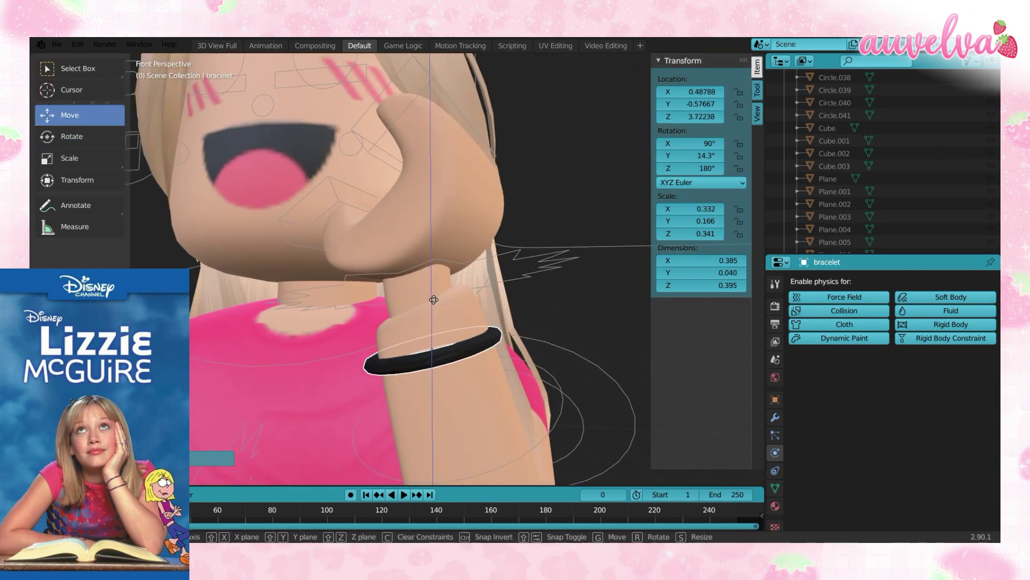
pyautogui.moveTo(344, 225); pyautogui.dragTo(308, 239, button='middle')
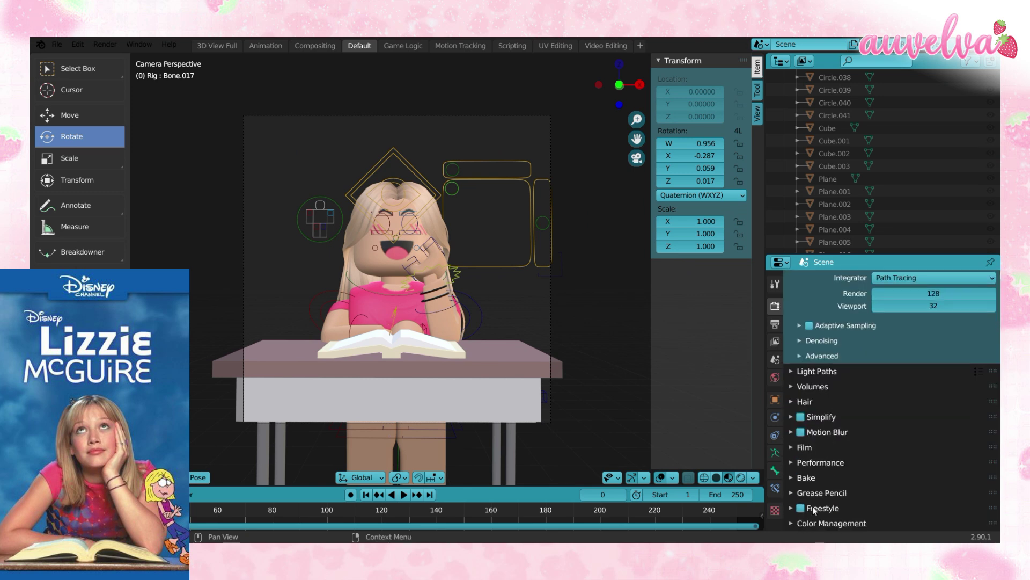
# - Check View Layer, Scene and World settings, preview the shot rendered, then return to Solid shading
pyautogui.click(775, 341)
pyautogui.scroll(-5, 918, 408)
pyautogui.click(775, 359)
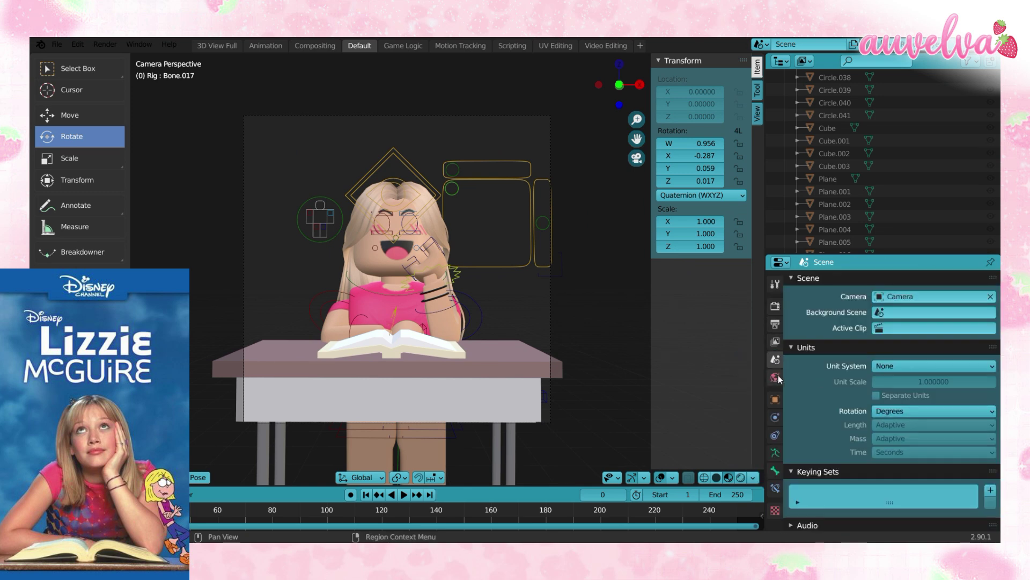
pyautogui.click(775, 377)
pyautogui.click(740, 477)
pyautogui.press('z')
pyautogui.click(536, 382)
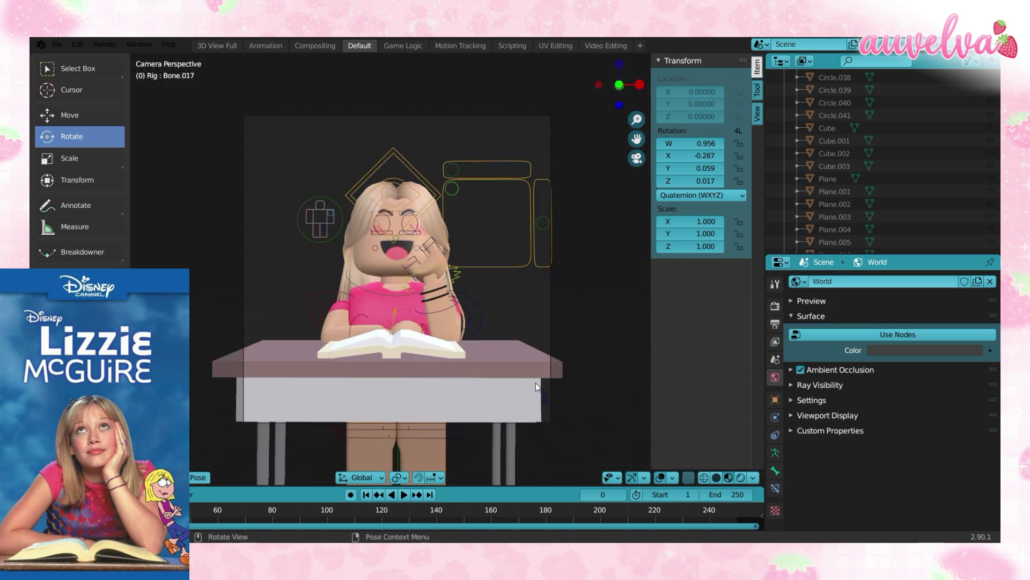
pyautogui.scroll(-3, 439, 285)
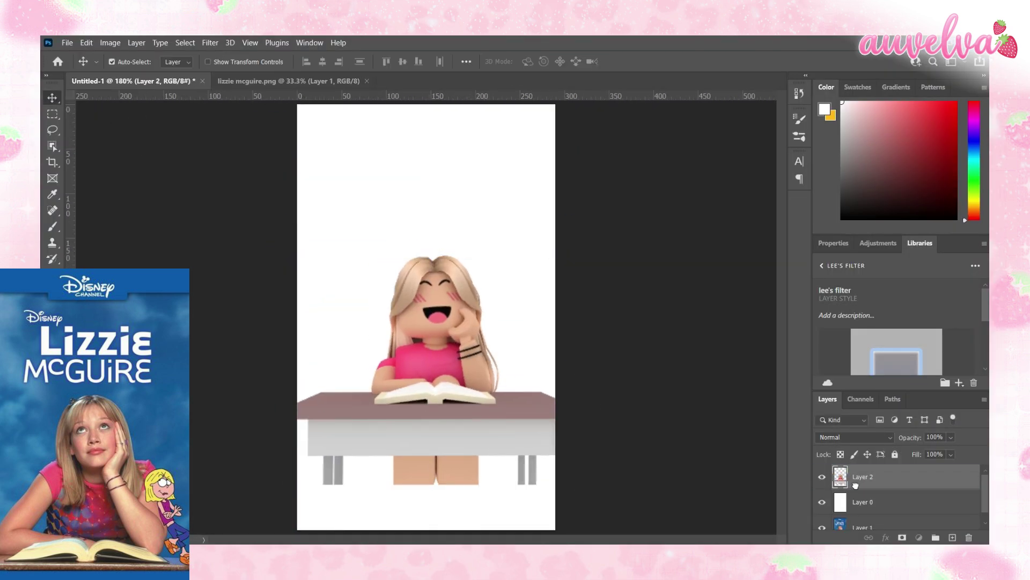
# - Move the cover layer above the white background and transform the render over it
pyautogui.moveTo(855, 485); pyautogui.dragTo(855, 488)
pyautogui.hotkey('ctrl', 't')
pyautogui.keyDown('alt'); pyautogui.scroll(-2, 428, 414); pyautogui.keyUp('alt')
pyautogui.moveTo(425, 405); pyautogui.dragTo(428, 414)
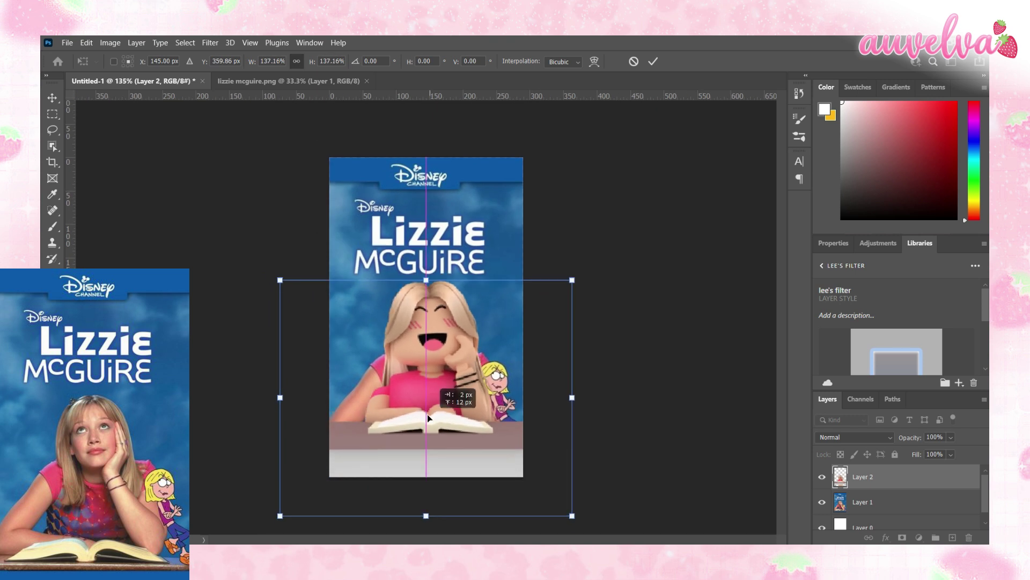
pyautogui.keyDown('alt'); pyautogui.scroll(2, 427, 417); pyautogui.keyUp('alt')
pyautogui.moveTo(426, 294); pyautogui.dragTo(427, 276)
pyautogui.keyDown('alt'); pyautogui.scroll(-2, 464, 358); pyautogui.keyUp('alt')
pyautogui.keyDown('alt'); pyautogui.scroll(3, 463, 358); pyautogui.keyUp('alt')
pyautogui.moveTo(463, 347); pyautogui.dragTo(446, 408)
pyautogui.keyDown('alt'); pyautogui.scroll(-2, 406, 355); pyautogui.keyUp('alt')
pyautogui.press('Return')
# - Redo the render's transform, enlarging it and lowering it slightly below the title
pyautogui.keyDown('alt'); pyautogui.scroll(2, 446, 386); pyautogui.keyUp('alt')
pyautogui.hotkey('ctrl', 'z')
pyautogui.hotkey('ctrl', 'z')
pyautogui.hotkey('ctrl', 'z')
pyautogui.keyDown('alt'); pyautogui.scroll(3, 403, 329); pyautogui.keyUp('alt')
pyautogui.hotkey('ctrl', 'z')
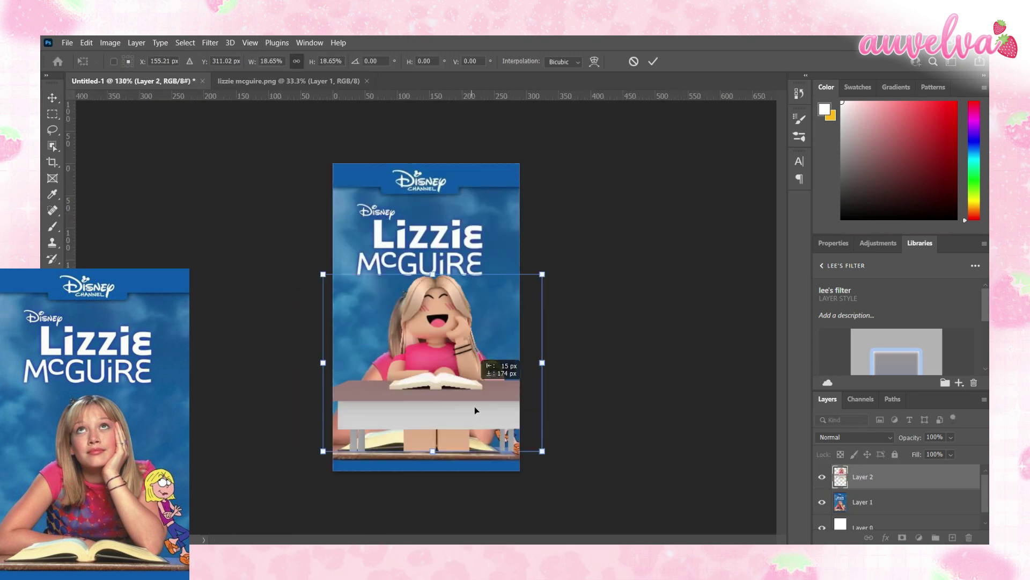
pyautogui.keyDown('alt'); pyautogui.scroll(2, 474, 407); pyautogui.keyUp('alt')
pyautogui.keyDown('ctrl'); pyautogui.moveTo(413, 287); pyautogui.dragTo(412, 285); pyautogui.keyUp('ctrl')
pyautogui.hotkey('ctrl', 'z')
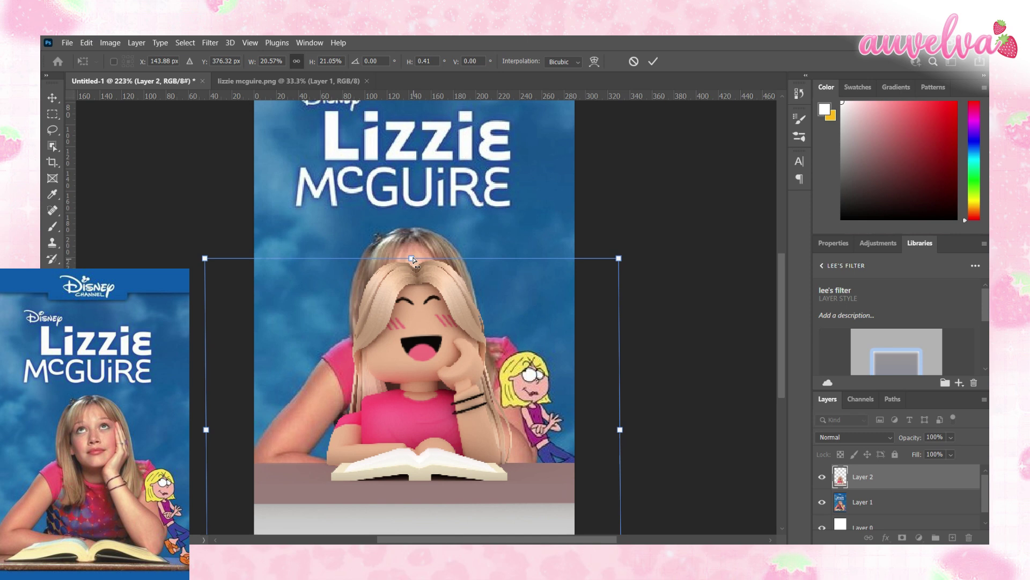
pyautogui.press('Return')
pyautogui.moveTo(465, 337); pyautogui.dragTo(466, 350)
pyautogui.hotkey('ctrl', 't')
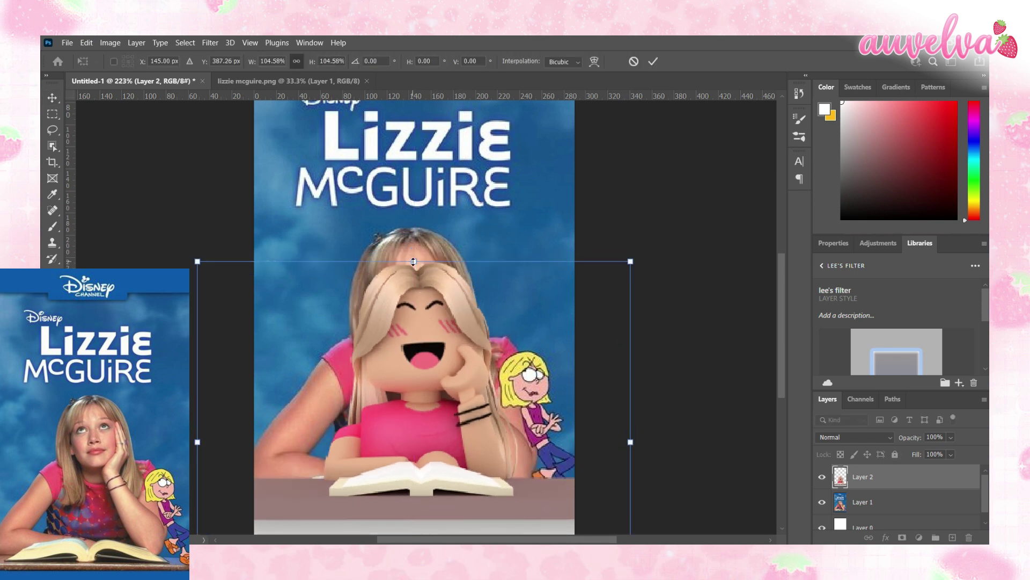
pyautogui.keyDown('alt'); pyautogui.moveTo(632, 258); pyautogui.dragTo(664, 231); pyautogui.keyUp('alt')
pyautogui.moveTo(414, 308); pyautogui.dragTo(414, 318)
pyautogui.press('Return')
# - Raise the white layer above the cover and erase its top
pyautogui.hotkey('ctrl', '0')
pyautogui.moveTo(853, 527); pyautogui.dragTo(853, 494)
pyautogui.press('e')
pyautogui.moveTo(207, 126)
pyautogui.mouseDown()
pyautogui.moveTo(369, 188)
pyautogui.moveTo(316, 187)
pyautogui.mouseUp()
pyautogui.hotkey('ctrl', 'z')
pyautogui.hotkey('ctrl', 'z')
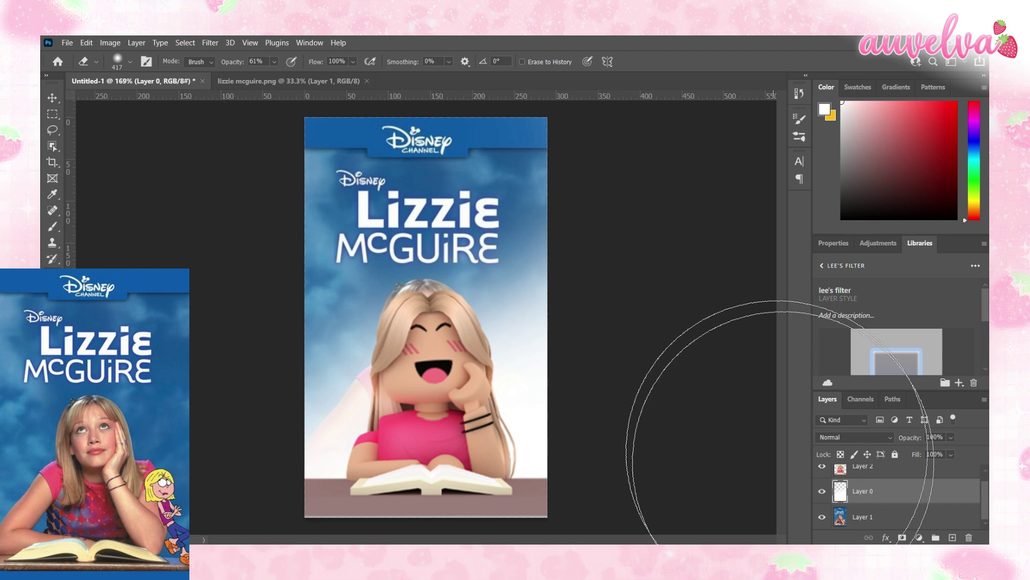
# - Shrink the eraser and remove the white from the backdrop's right side to reveal the sky
pyautogui.click(863, 516)
pyautogui.click(130, 62)
pyautogui.moveTo(156, 101); pyautogui.dragTo(120, 101)
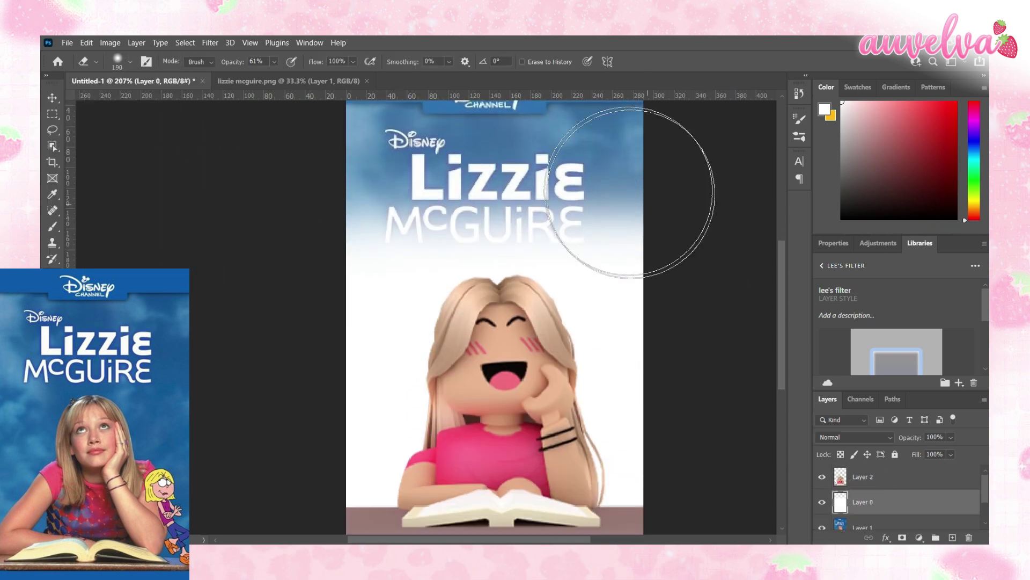
pyautogui.moveTo(665, 207); pyautogui.dragTo(655, 425)
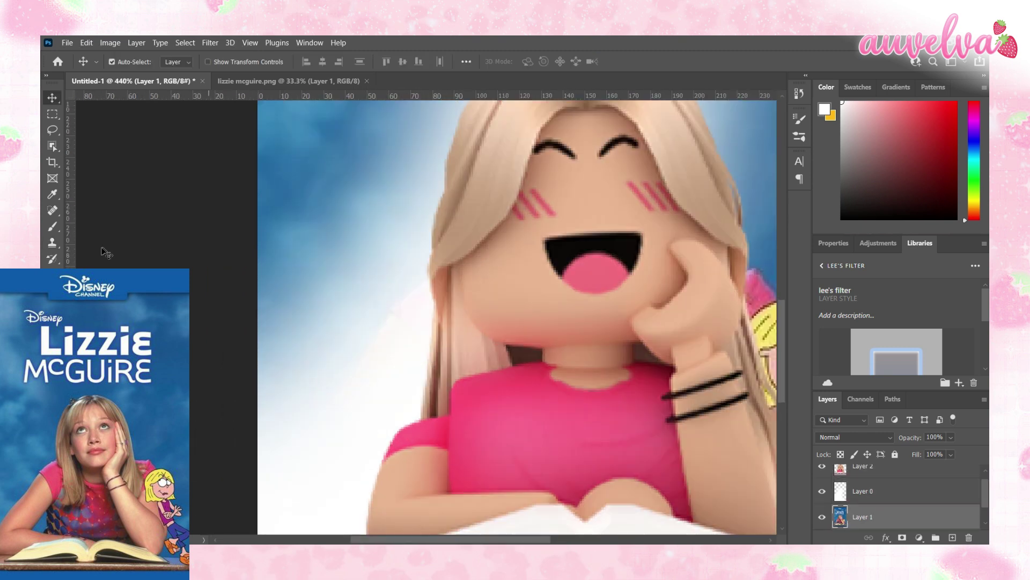
# - Open scale.png, the transparent Lizzie McGuire logo with cartoon Lizzie
pyautogui.press('e')
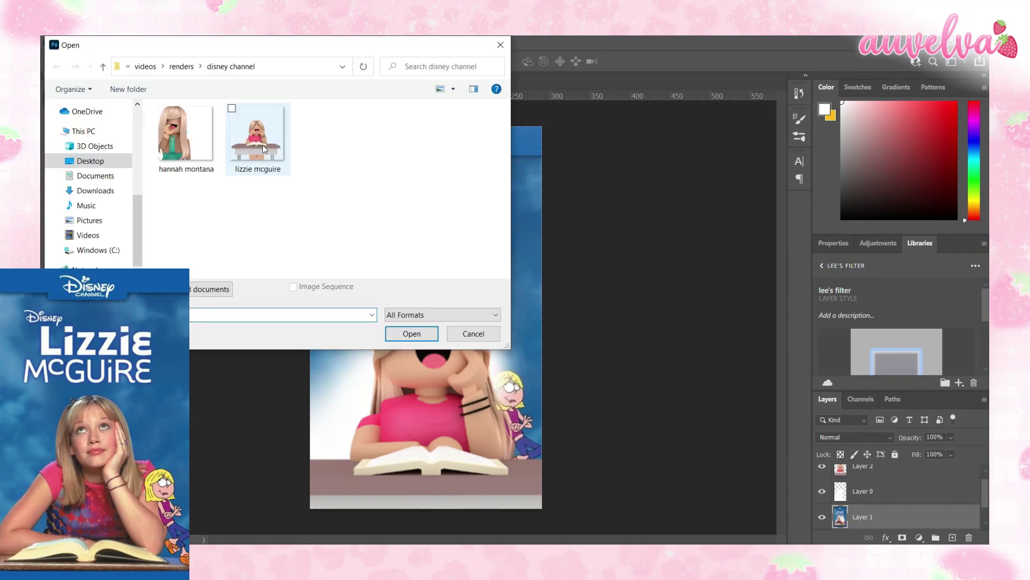
pyautogui.keyDown('alt'); pyautogui.scroll(1, 436, 367); pyautogui.keyUp('alt')
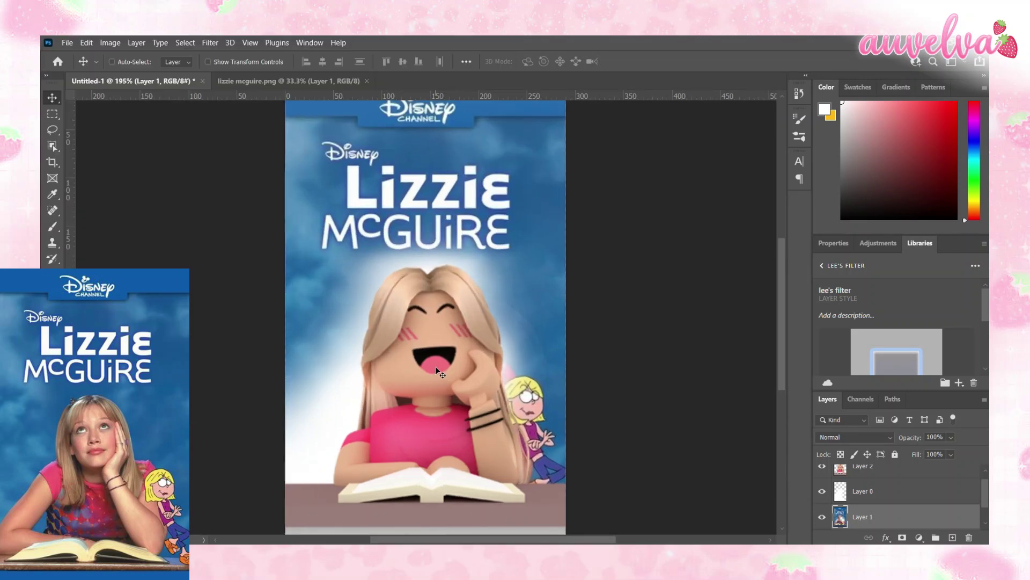
pyautogui.press('alt')
pyautogui.keyDown('alt'); pyautogui.scroll(-2, 436, 367); pyautogui.keyUp('alt')
pyautogui.keyDown('alt'); pyautogui.scroll(1, 587, 172); pyautogui.keyUp('alt')
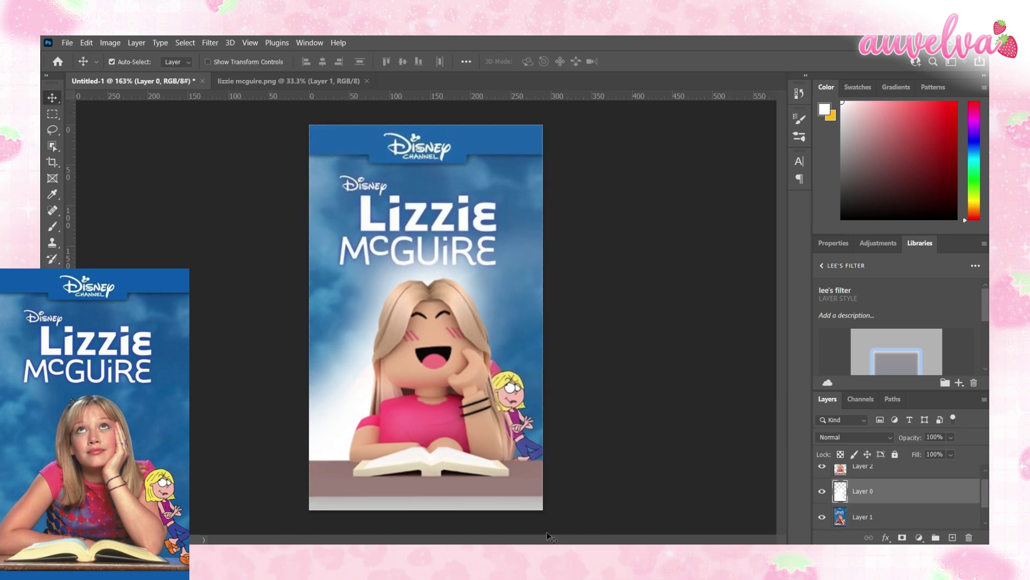
pyautogui.click(67, 42)
pyautogui.click(79, 66)
pyautogui.doubleClick(257, 138)
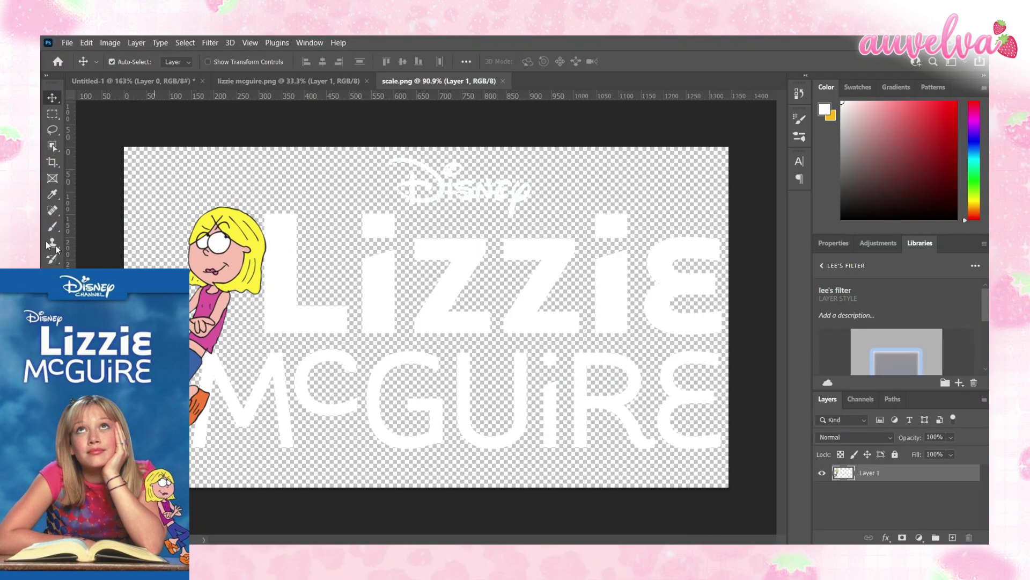
# - Erase the logo letters in scale.png with a large eraser, leaving only cartoon Lizzie
pyautogui.click(353, 305)
pyautogui.keyDown('alt'); pyautogui.scroll(-2, 353, 306); pyautogui.keyUp('alt')
pyautogui.click(131, 63)
pyautogui.press('0')
pyautogui.moveTo(435, 354)
pyautogui.mouseDown()
pyautogui.moveTo(546, 260)
pyautogui.moveTo(536, 375)
pyautogui.mouseUp()
pyautogui.press('v')
pyautogui.keyDown('alt'); pyautogui.scroll(1, 424, 316); pyautogui.keyUp('alt')
pyautogui.press('Return')
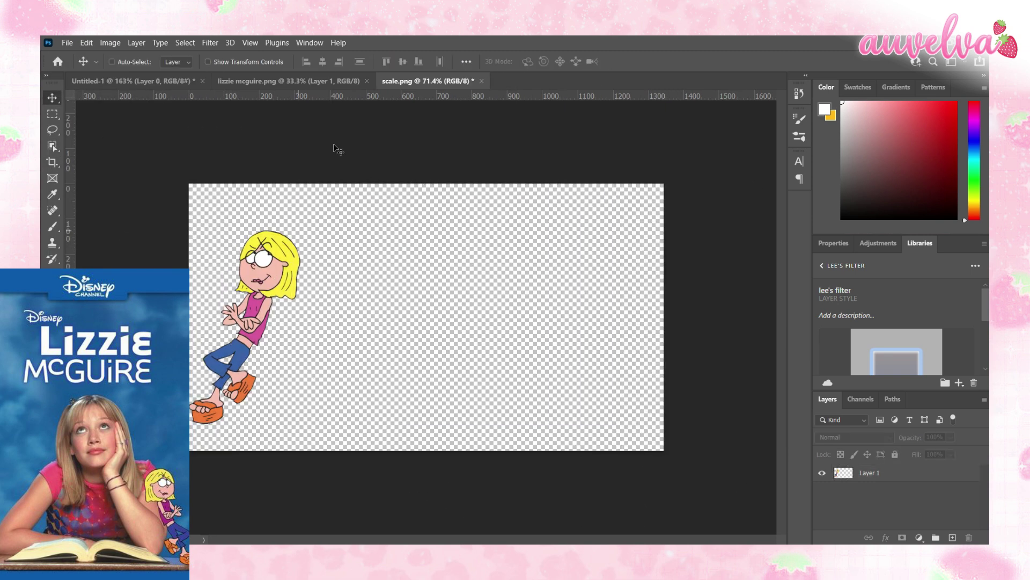
# - Copy cartoon Lizzie from scale.png and paste her into the poster document
pyautogui.hotkey('ctrl', 'c')
pyautogui.hotkey('ctrl', 'Tab')
pyautogui.hotkey('ctrl', 'v')
pyautogui.hotkey('ctrl', 't')
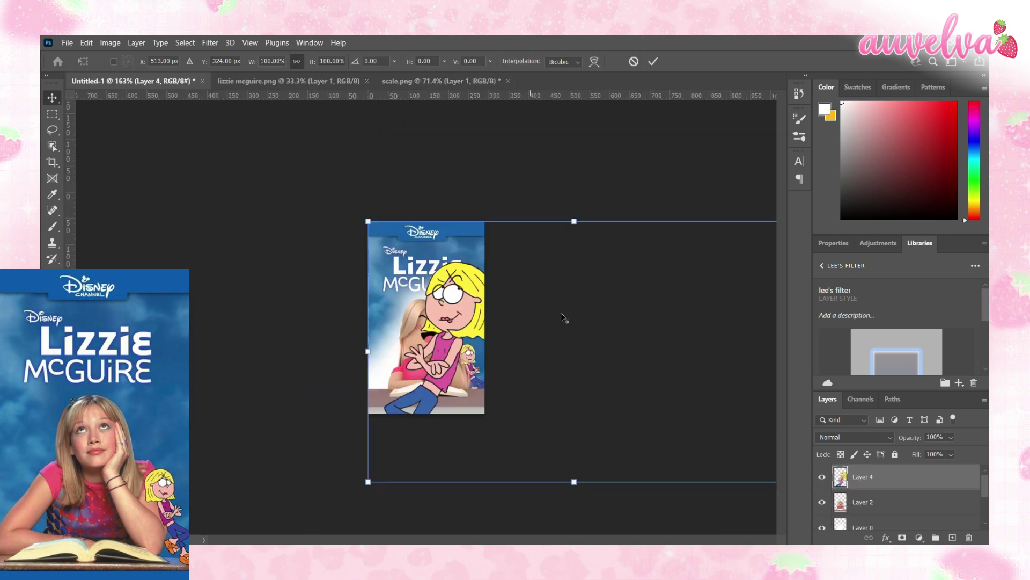
pyautogui.moveTo(537, 395)
pyautogui.mouseDown()
pyautogui.moveTo(565, 400)
pyautogui.moveTo(290, 244)
pyautogui.mouseUp()
pyautogui.press('Escape')
pyautogui.hotkey('ctrl', 'shift', 'Tab')
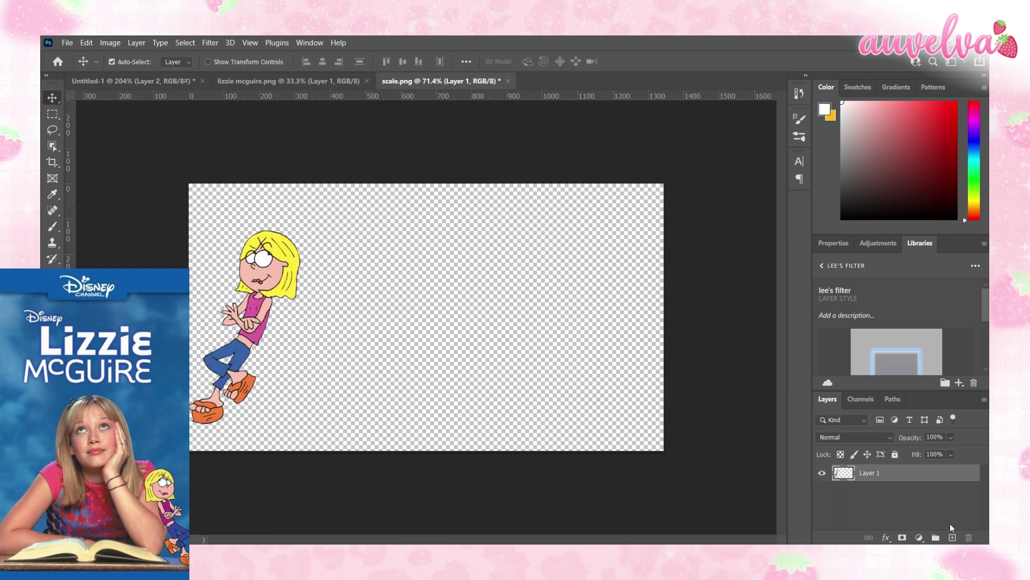
pyautogui.hotkey('alt', 'BackSpace')
pyautogui.press('e')
pyautogui.hotkey('alt', ']')
pyautogui.hotkey('ctrl', 'z')
pyautogui.hotkey('ctrl', 'shift', 'Tab')
pyautogui.hotkey('ctrl', 'shift', 'Tab')
# - Shrink the pasted Lizzie and move her toward the poster's lower right
pyautogui.hotkey('ctrl', 't')
pyautogui.moveTo(543, 151); pyautogui.dragTo(424, 367)
pyautogui.keyDown('alt'); pyautogui.scroll(3, 456, 417); pyautogui.keyUp('alt')
pyautogui.moveTo(395, 442); pyautogui.dragTo(496, 408)
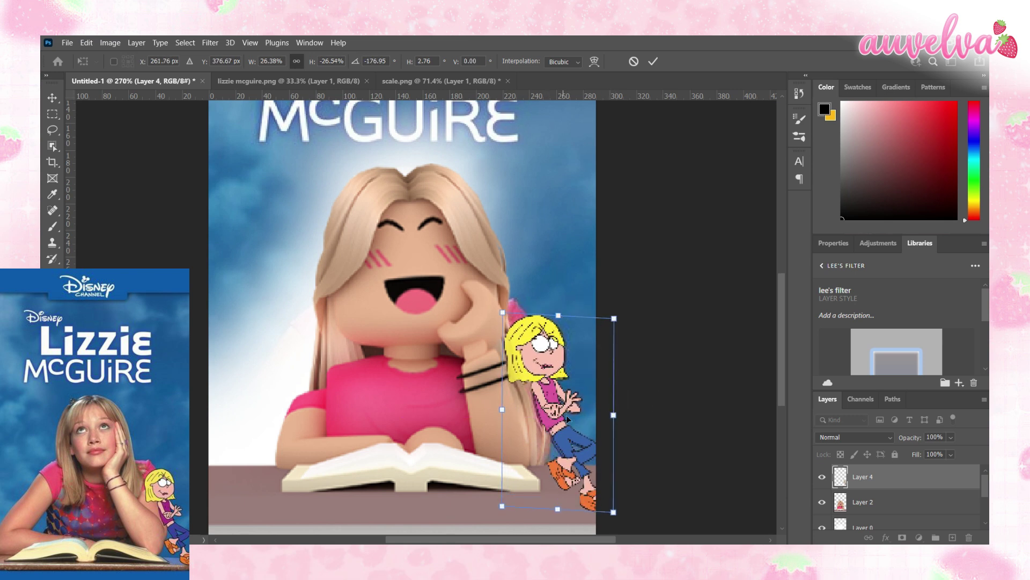
pyautogui.keyDown('alt'); pyautogui.scroll(3, 497, 338); pyautogui.keyUp('alt')
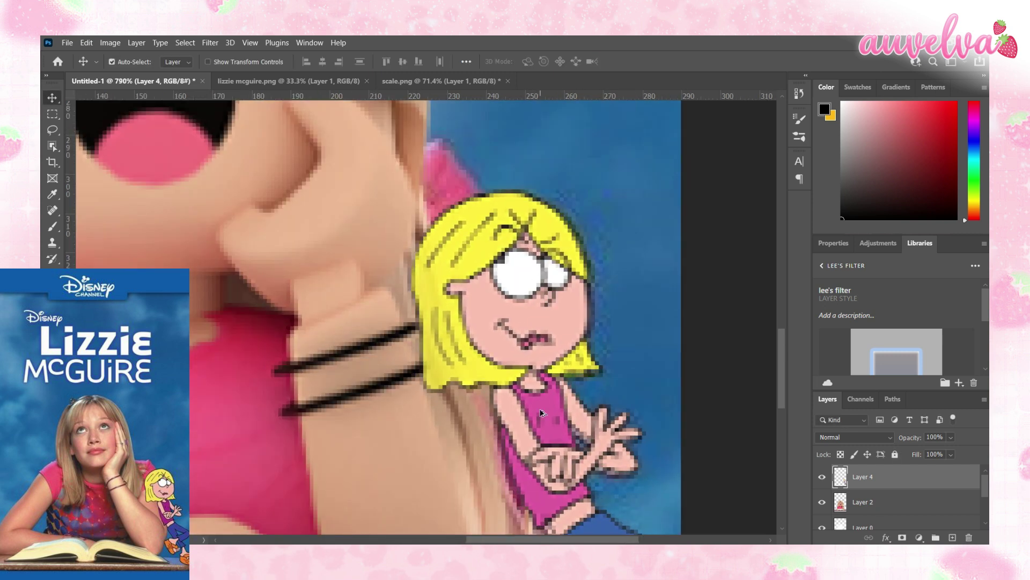
pyautogui.keyDown('alt'); pyautogui.scroll(-1, 496, 338); pyautogui.keyUp('alt')
pyautogui.press('Return')
pyautogui.moveTo(523, 321); pyautogui.dragTo(523, 323)
pyautogui.hotkey('ctrl', '0')
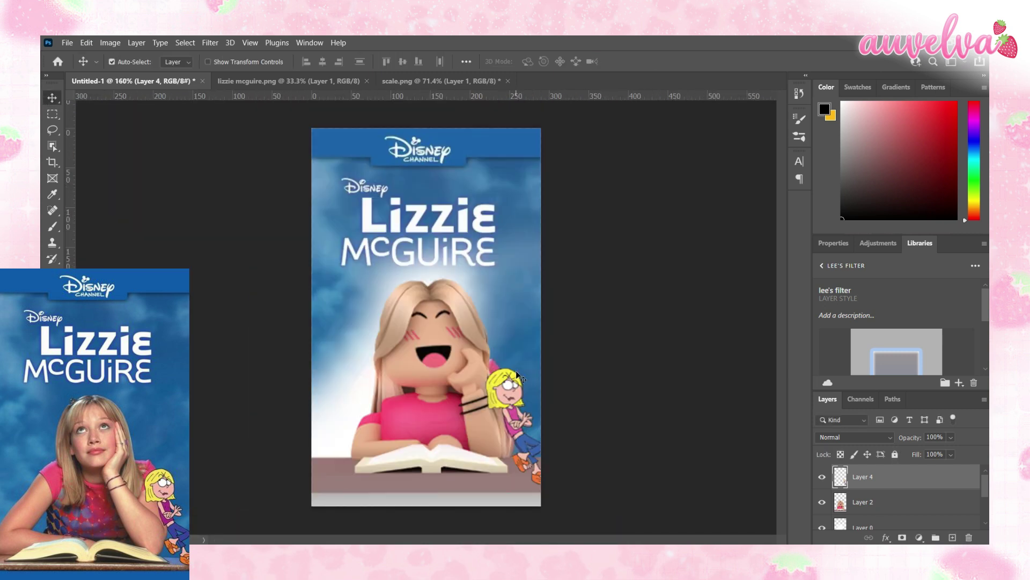
# - Shrink Lizzie to about a third, mirror her horizontally and place her beside the girl's elbow
pyautogui.hotkey('ctrl', 'e')
pyautogui.moveTo(561, 129); pyautogui.dragTo(435, 280)
pyautogui.keyDown('alt'); pyautogui.scroll(2, 314, 370); pyautogui.keyUp('alt')
pyautogui.moveTo(309, 371); pyautogui.dragTo(609, 349)
pyautogui.keyDown('alt'); pyautogui.scroll(1, 609, 349); pyautogui.keyUp('alt')
pyautogui.moveTo(623, 300); pyautogui.dragTo(648, 329)
pyautogui.keyDown('alt'); pyautogui.scroll(1, 649, 329); pyautogui.keyUp('alt')
pyautogui.moveTo(665, 233); pyautogui.dragTo(646, 265)
pyautogui.moveTo(537, 451); pyautogui.dragTo(603, 232)
pyautogui.press('Return')
# - Set the eraser to a smaller size at 30% opacity
pyautogui.press('e')
pyautogui.keyDown('alt'); pyautogui.scroll(-1, 646, 443); pyautogui.keyUp('alt')
pyautogui.click(130, 62)
pyautogui.press('3')
pyautogui.keyDown('alt'); pyautogui.scroll(-1, 490, 277); pyautogui.keyUp('alt')
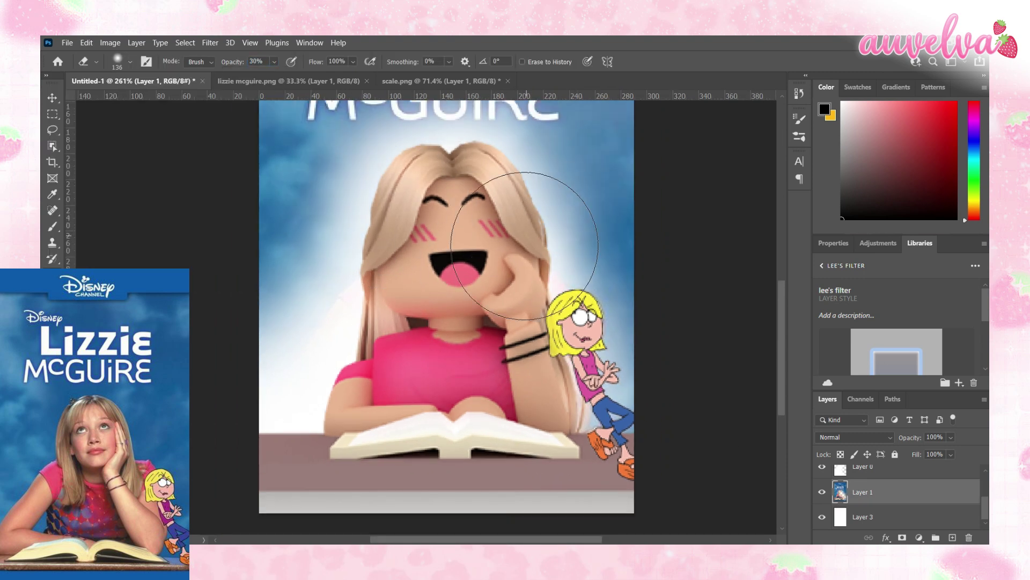
pyautogui.press('v')
pyautogui.keyDown('alt'); pyautogui.scroll(-2, 641, 430); pyautogui.keyUp('alt')
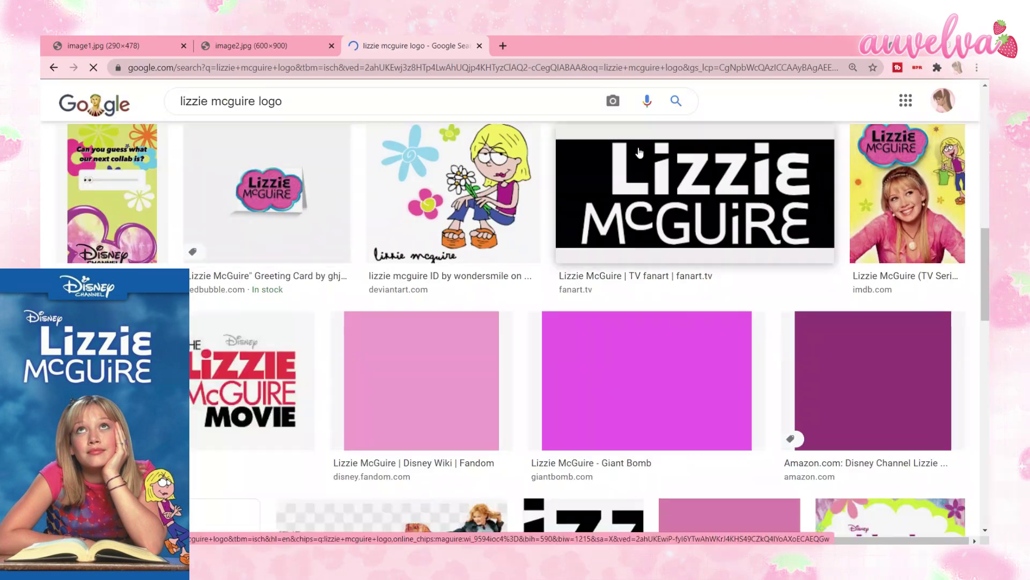
# - Open the fanart.tv Lizzie McGuire logo preview and save the image
pyautogui.click(639, 152)
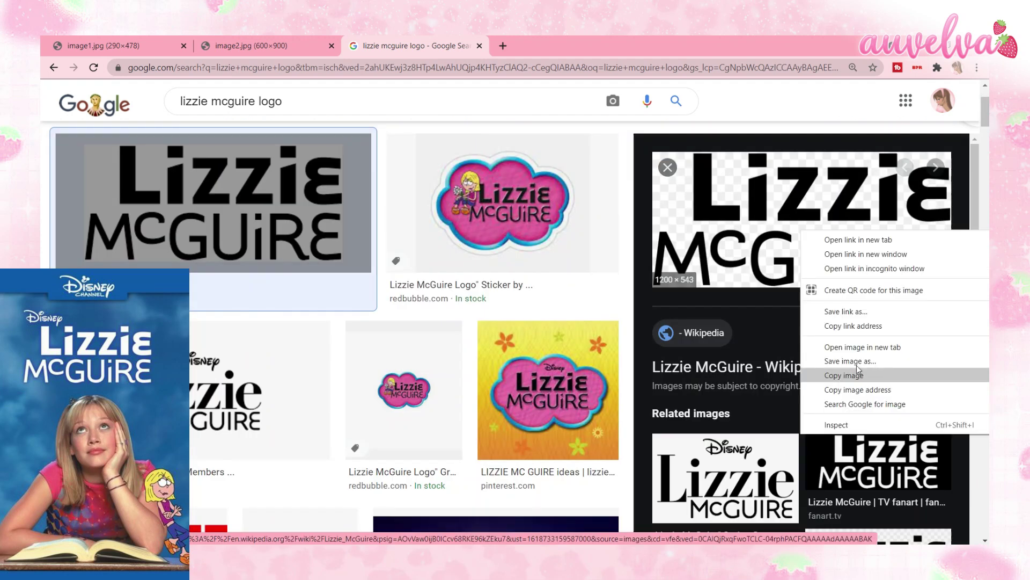
pyautogui.click(851, 361)
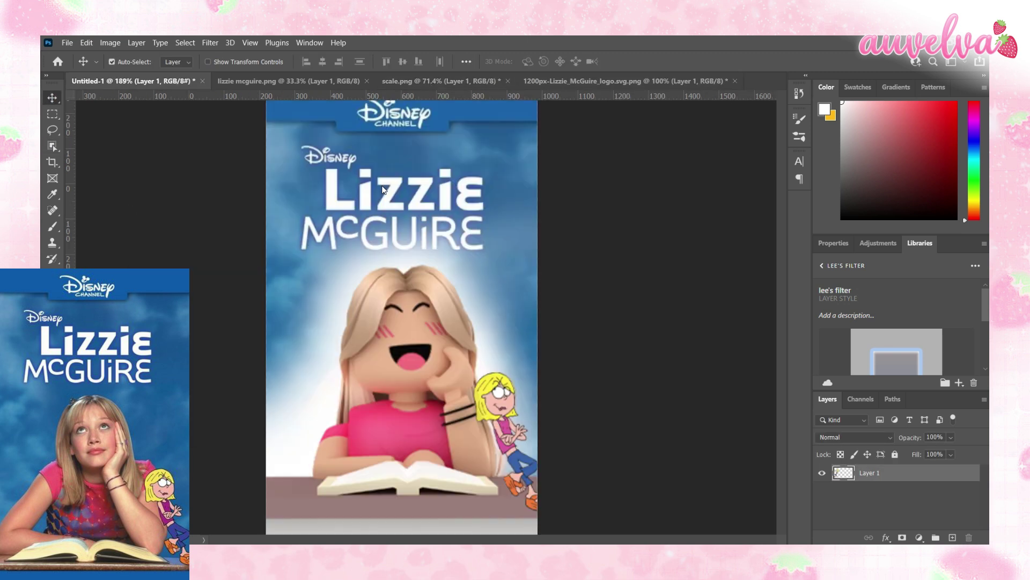
# - Drag the saved logo onto the poster, scale it down and align it over the title
pyautogui.moveTo(509, 287); pyautogui.dragTo(517, 315)
pyautogui.hotkey('ctrl', 't')
pyautogui.moveTo(593, 299); pyautogui.dragTo(390, 249)
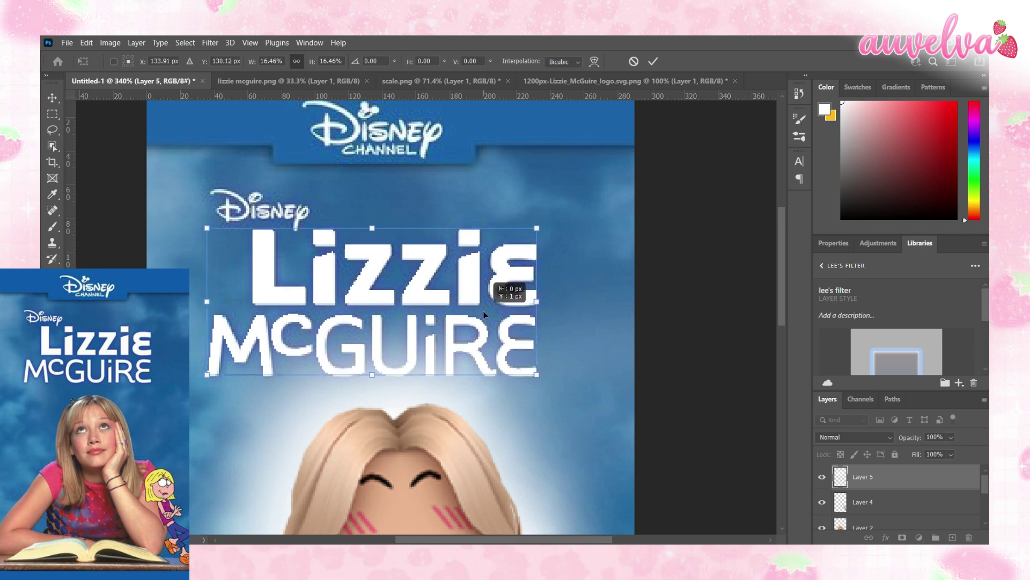
pyautogui.moveTo(484, 313); pyautogui.dragTo(476, 331)
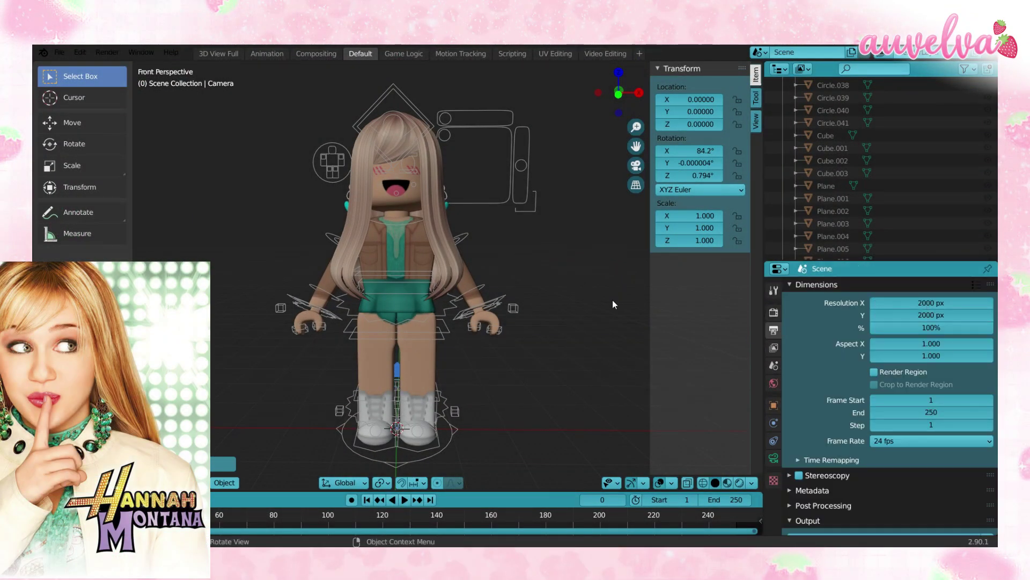
# - Frame the girl with walk navigation and rotate her arm until the hand reaches her mouth
pyautogui.hotkey('shift', '`')
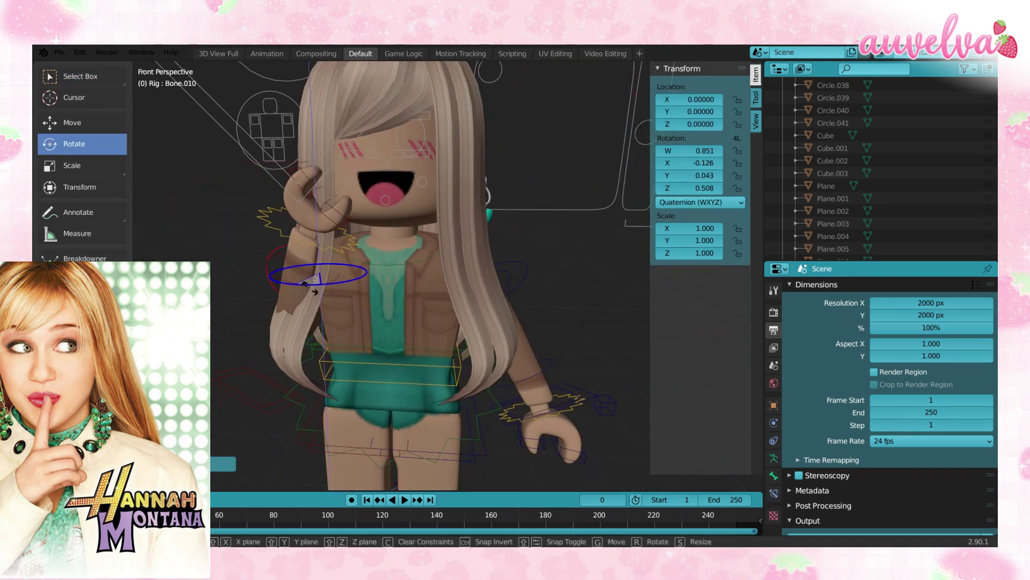
pyautogui.moveTo(285, 251); pyautogui.dragTo(311, 289)
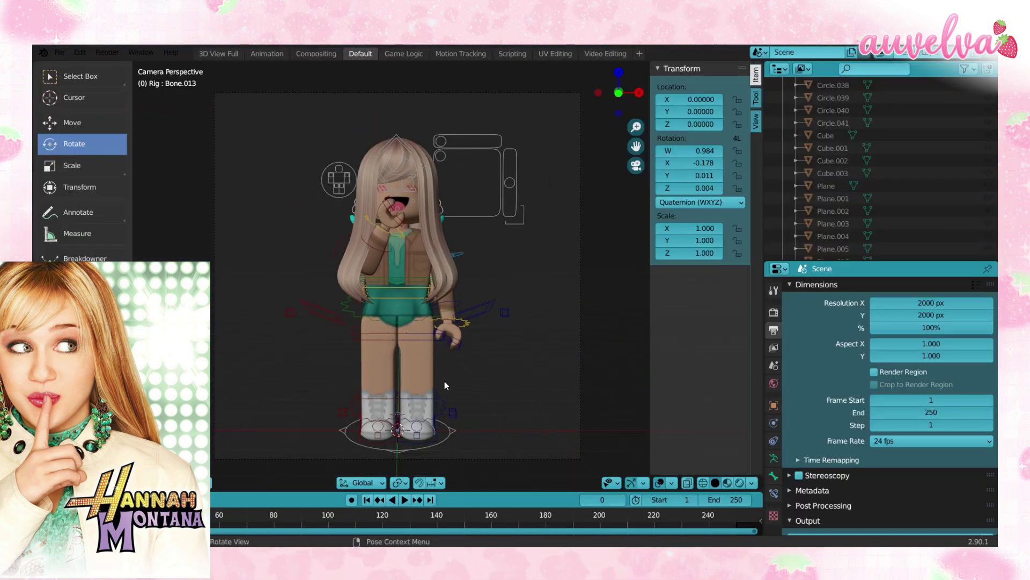
# - Walk the camera closer to the girl's face and select her head in Object Mode
pyautogui.hotkey('shift', '`')
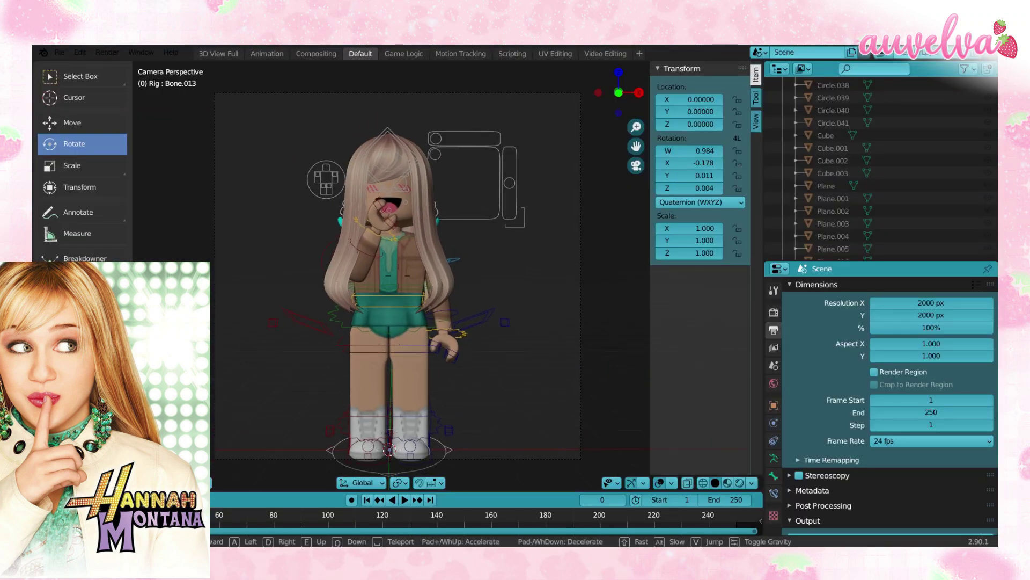
pyautogui.press('w')
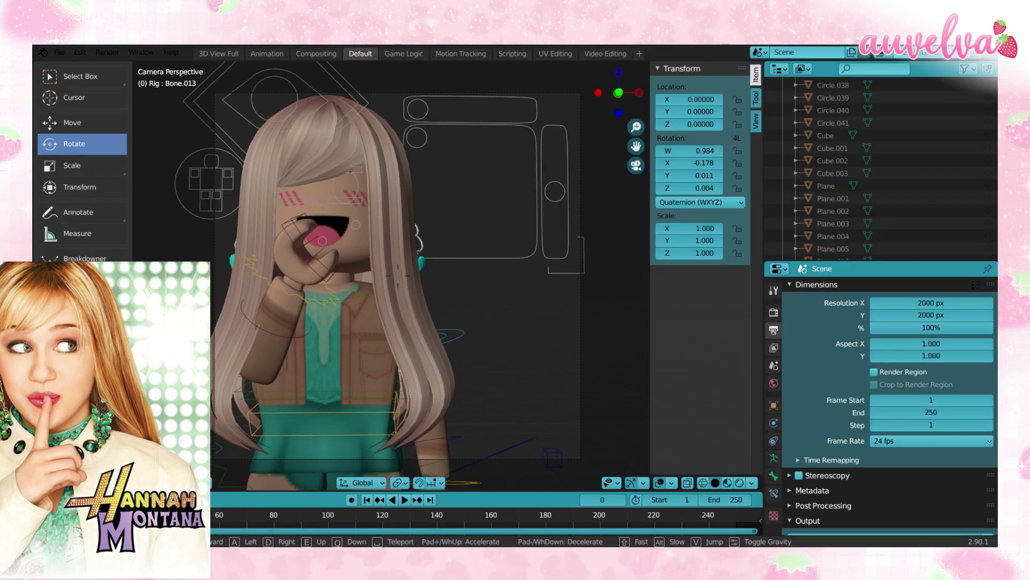
pyautogui.hotkey('ctrl', 'Tab')
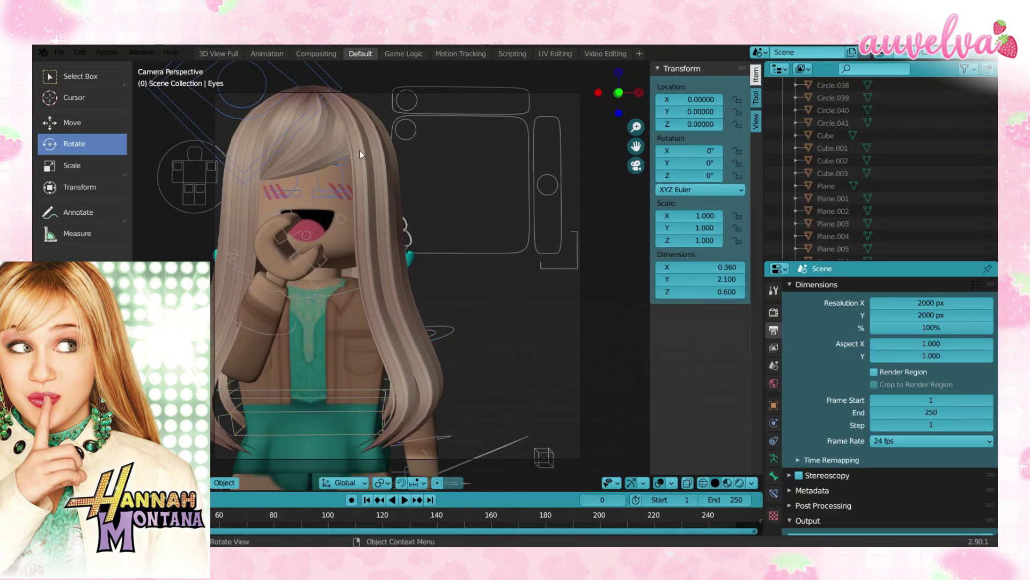
pyautogui.click(299, 185)
pyautogui.click(369, 249)
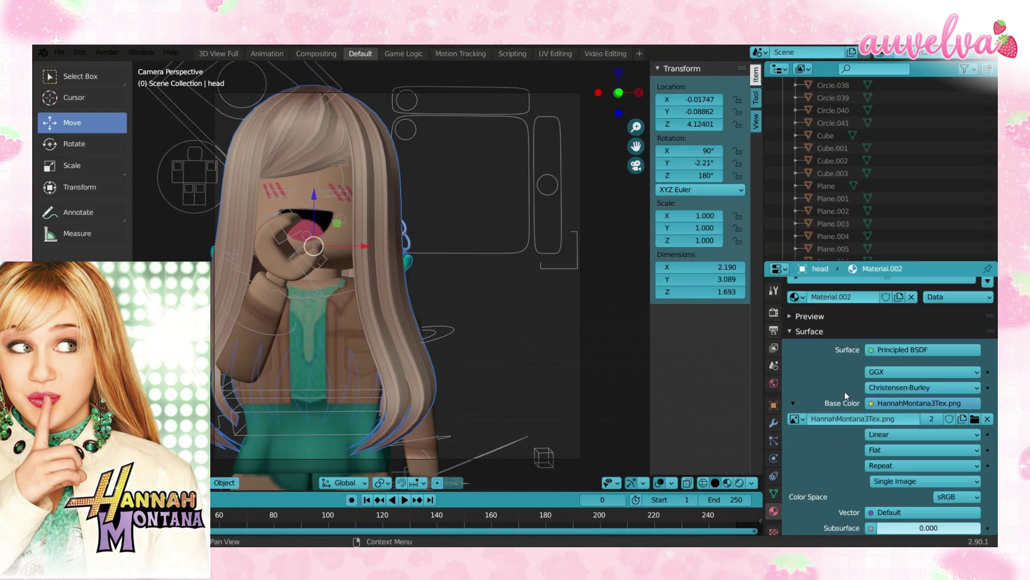
pyautogui.scroll(-5, 974, 514)
pyautogui.keyDown('ctrl'); pyautogui.scroll(1, 873, 490); pyautogui.keyUp('ctrl')
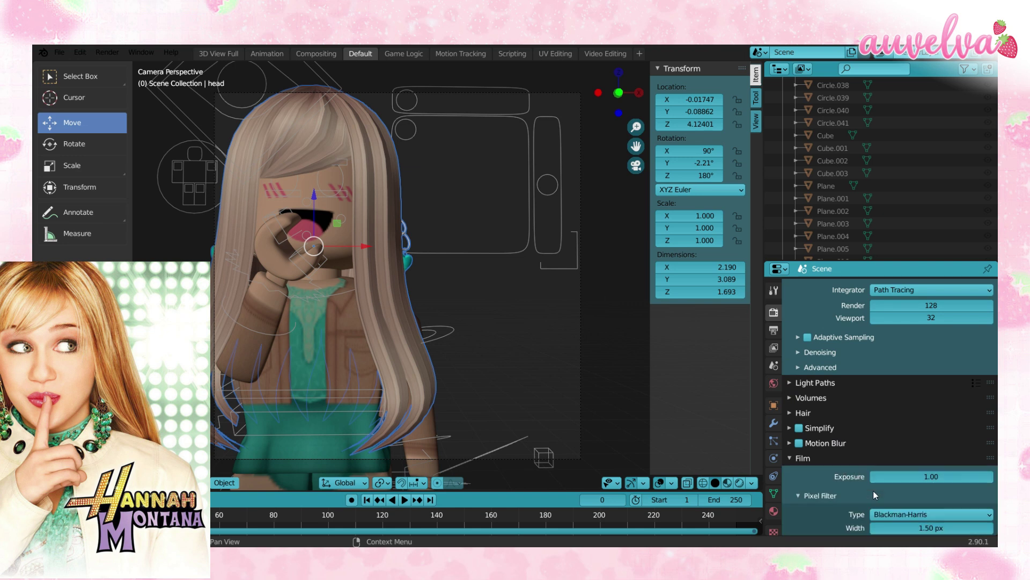
# - Switch to Rendered shading and tilt the head slightly to one side
pyautogui.click(773, 383)
pyautogui.press('z')
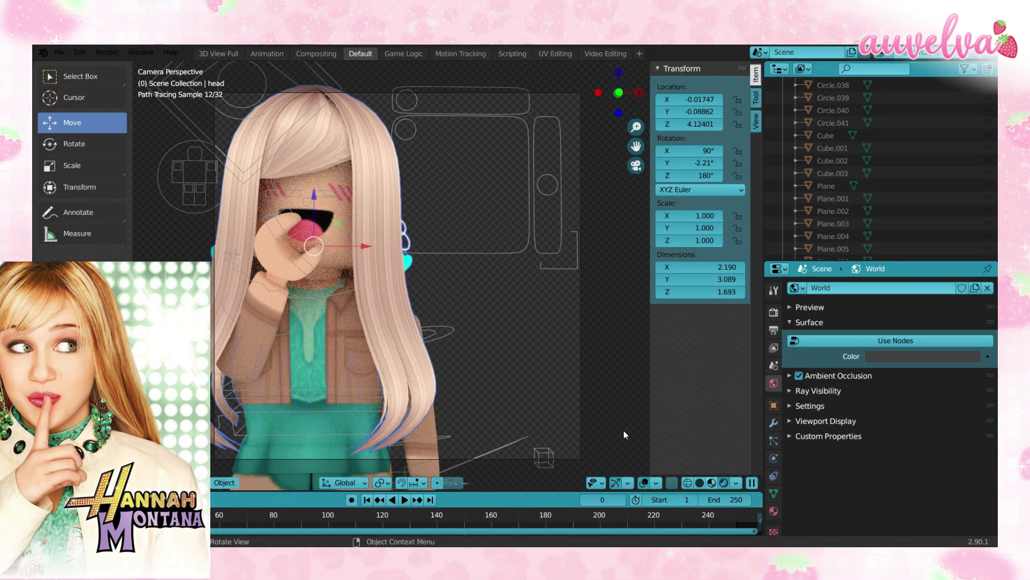
pyautogui.click(63, 143)
pyautogui.moveTo(322, 200); pyautogui.dragTo(299, 204)
pyautogui.hotkey('shift', 'space')
pyautogui.press('g')
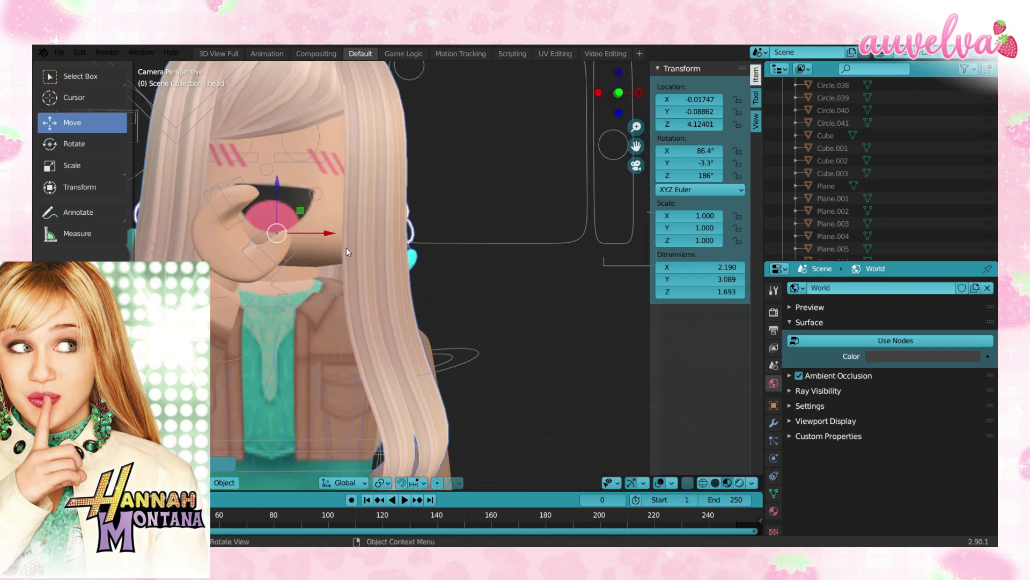
pyautogui.moveTo(314, 288); pyautogui.dragTo(404, 268, button='middle')
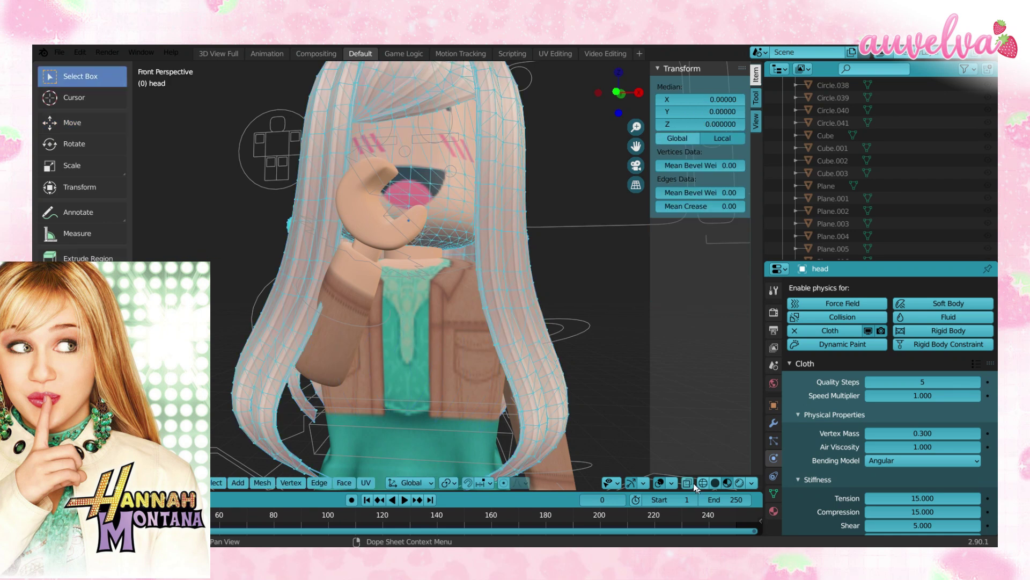
# - Toggle Edit Mode on the head, then rotate it a little further to the side
pyautogui.press('Tab')
pyautogui.press('KP_0')
pyautogui.press('a')
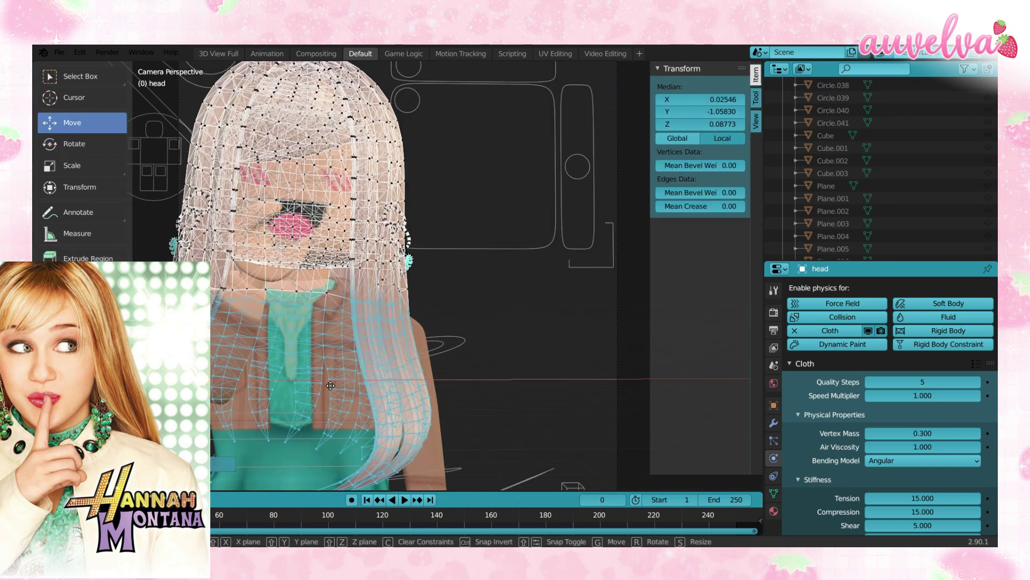
pyautogui.press('Tab')
pyautogui.click(101, 145)
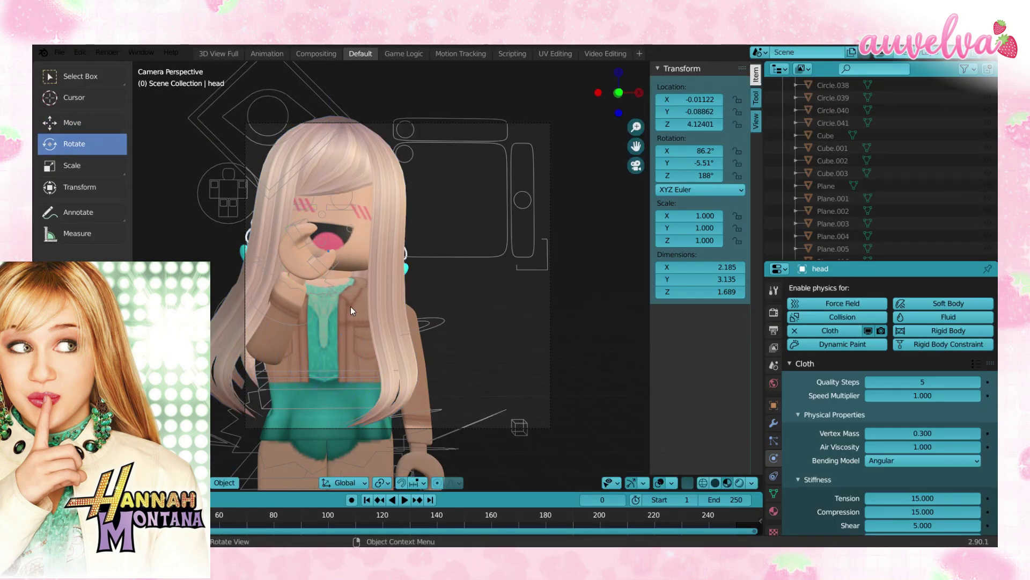
pyautogui.click(71, 122)
# - Inspect the head's settings in the Material tab of Properties
pyautogui.click(774, 511)
pyautogui.scroll(-3, 830, 485)
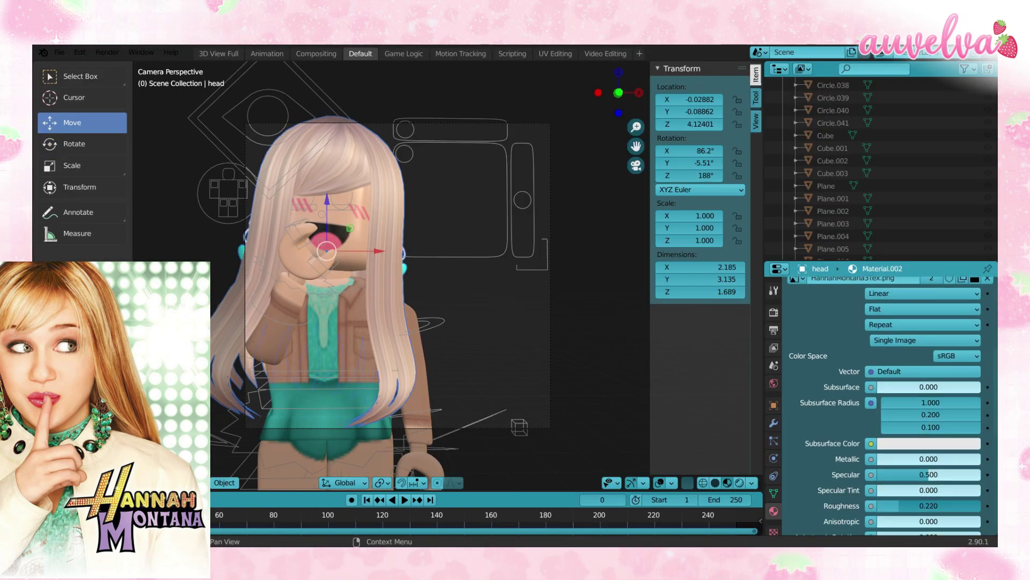
pyautogui.scroll(-5, 848, 437)
pyautogui.scroll(10, 848, 438)
pyautogui.scroll(1, 641, 382)
pyautogui.scroll(3, 866, 460)
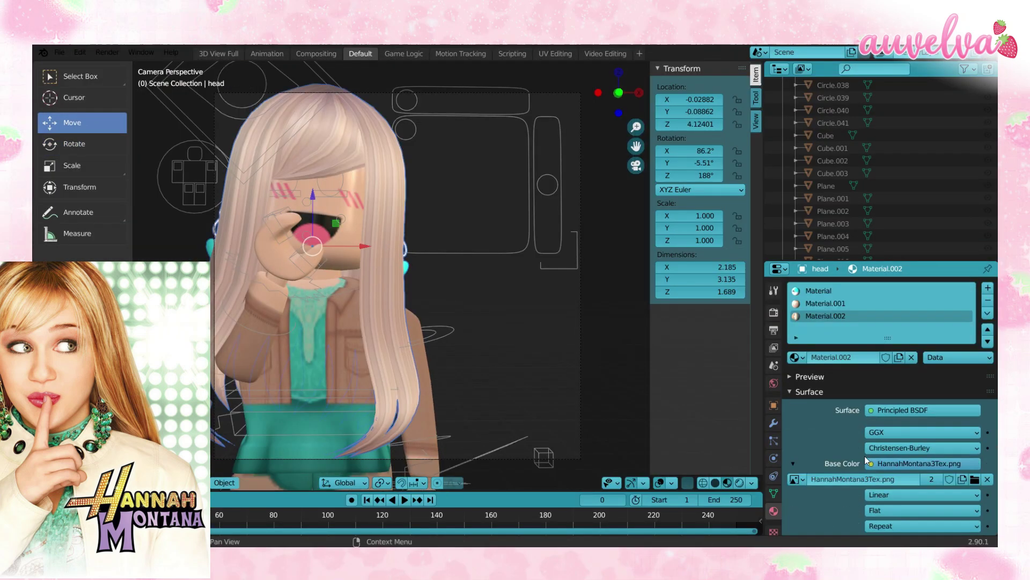
pyautogui.scroll(-10, 866, 460)
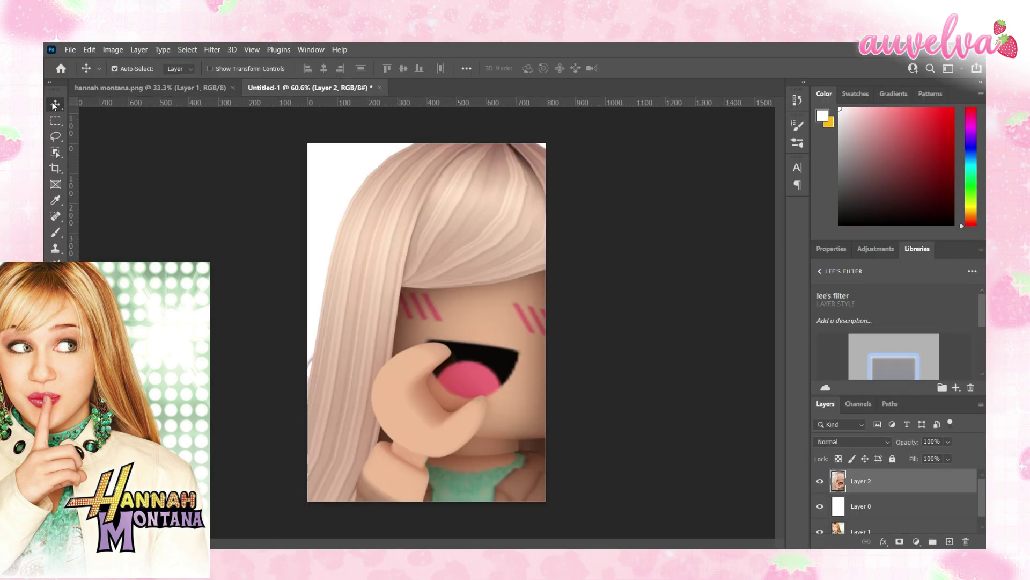
# - Scale the Roblox render onto the poster and move the Hannah Montana background above the white layer
pyautogui.hotkey('ctrl', 't')
pyautogui.moveTo(626, 207); pyautogui.dragTo(515, 143)
pyautogui.moveTo(403, 240); pyautogui.dragTo(435, 239)
pyautogui.press('Return')
pyautogui.moveTo(861, 531); pyautogui.dragTo(862, 504)
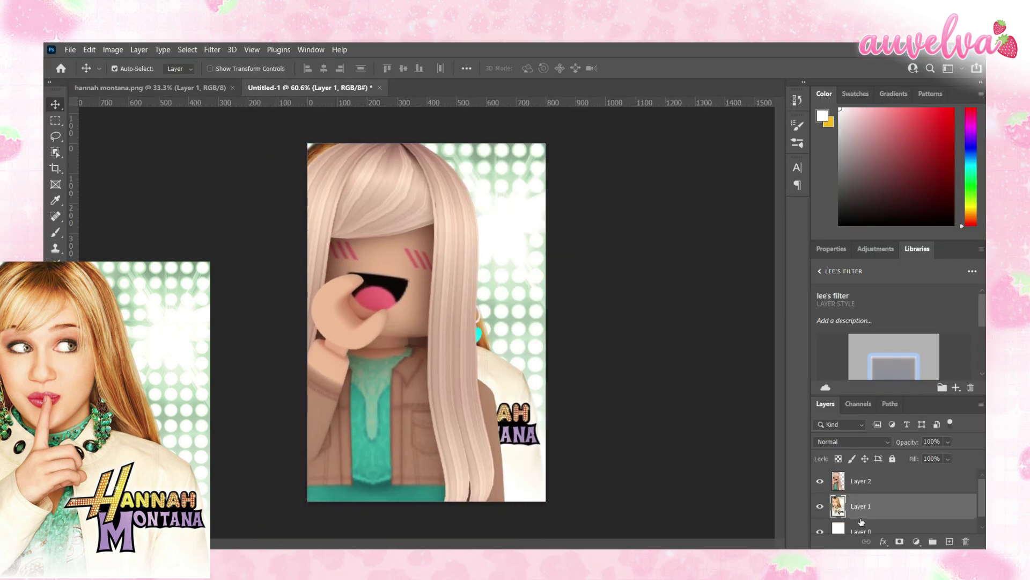
# - Enlarge and reposition the render, restack the white layer, and erase white beside the hair
pyautogui.hotkey('ctrl', 't')
pyautogui.keyDown('ctrl'); pyautogui.moveTo(508, 337); pyautogui.dragTo(511, 331); pyautogui.keyUp('ctrl')
pyautogui.moveTo(505, 258); pyautogui.dragTo(516, 321)
pyautogui.moveTo(453, 356); pyautogui.dragTo(457, 356)
pyautogui.press('Return')
pyautogui.moveTo(477, 400); pyautogui.dragTo(397, 344)
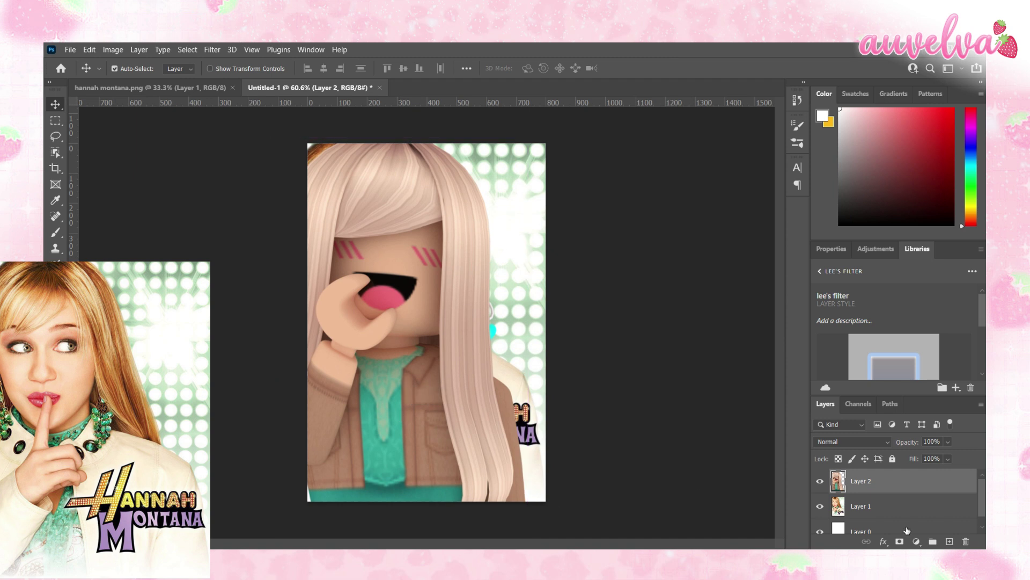
pyautogui.moveTo(907, 530); pyautogui.dragTo(907, 495)
pyautogui.moveTo(517, 300); pyautogui.dragTo(631, 390)
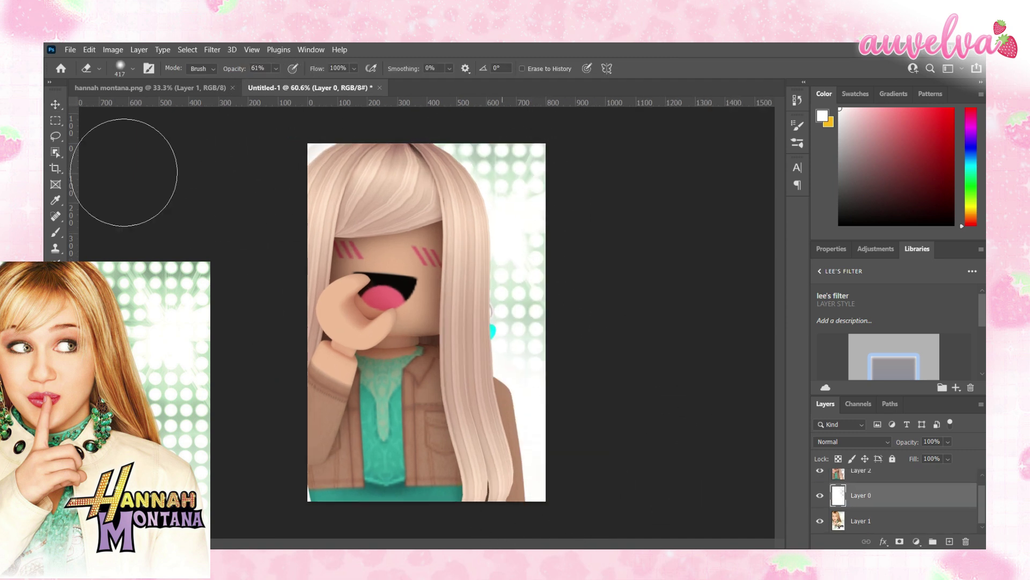
# - Search 'hannah montana logo', save an image result, and return to Photoshop to open it
pyautogui.write('hannah montana logo')
pyautogui.press('Return')
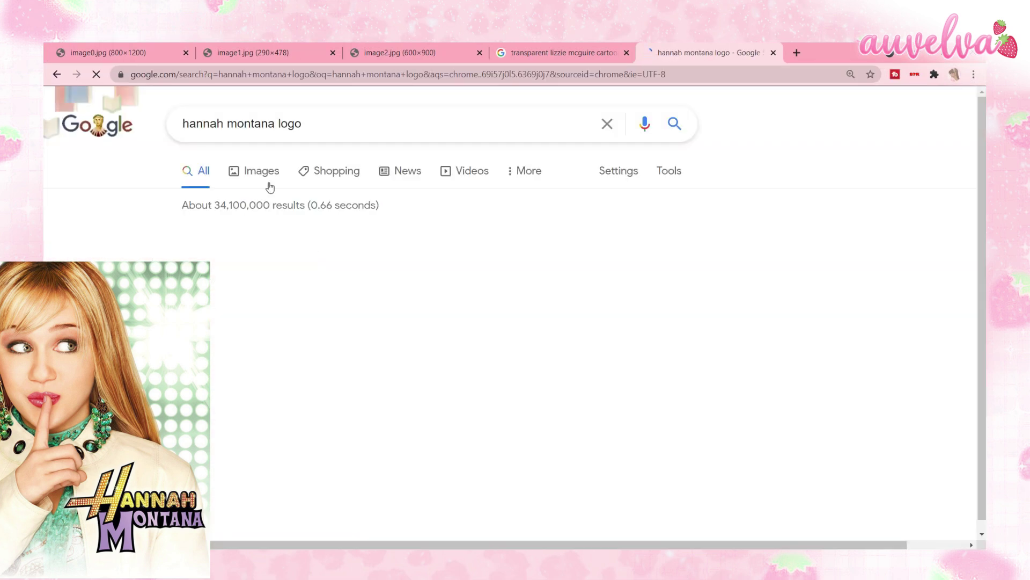
pyautogui.click(261, 171)
pyautogui.click(236, 284)
pyautogui.rightClick(771, 204)
pyautogui.click(805, 476)
pyautogui.click(348, 314)
pyautogui.hotkey('alt', 'Tab')
pyautogui.hotkey('ctrl', 'o')
# - Open Hannah_Montana_Logo from Downloads and bring it into the poster document
pyautogui.click(98, 196)
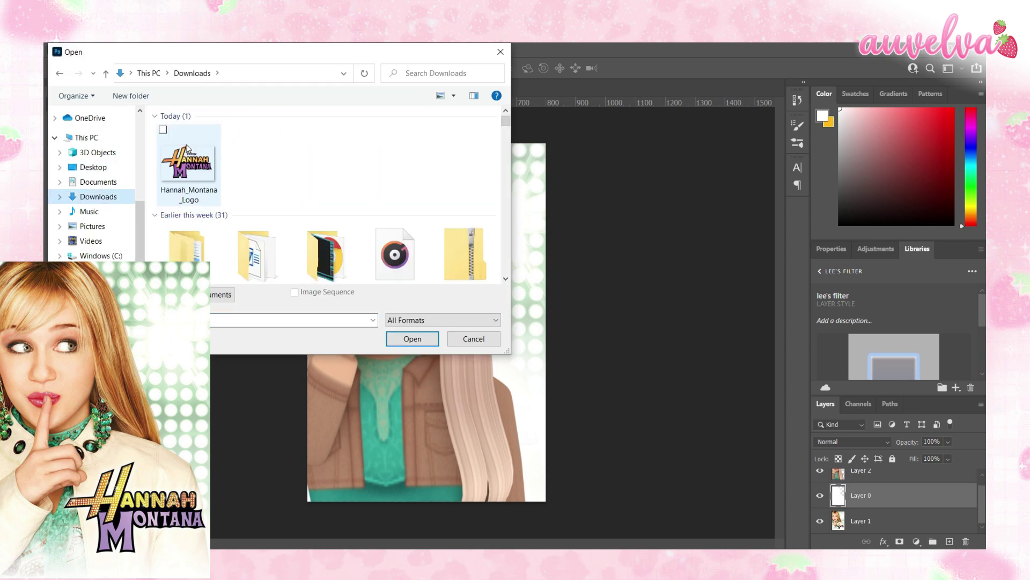
pyautogui.doubleClick(186, 149)
pyautogui.click(310, 87)
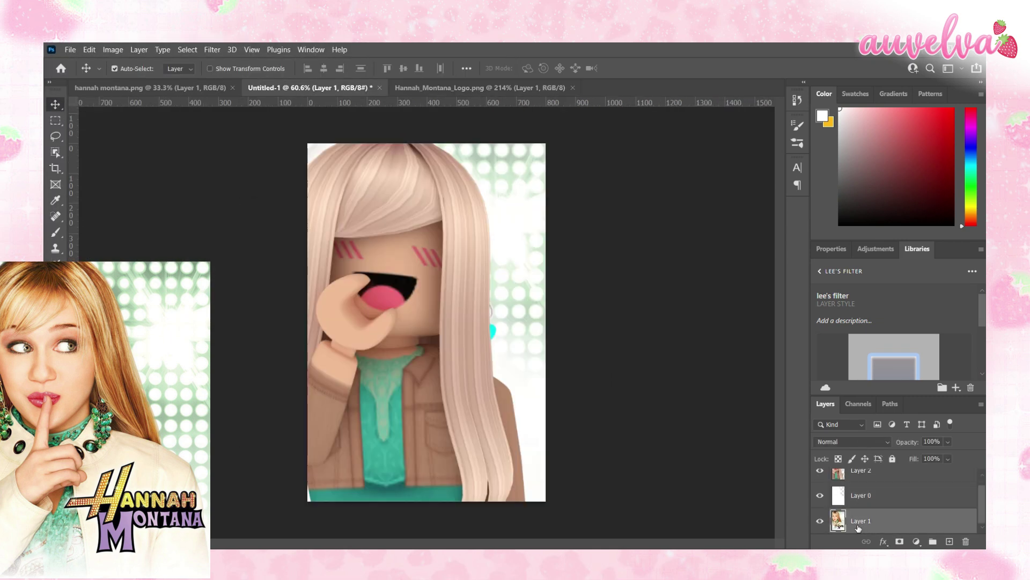
pyautogui.moveTo(858, 527); pyautogui.dragTo(859, 470)
# - Place the logo over the poster's original logo and move the original photo to the bottom
pyautogui.hotkey('ctrl', 'v')
pyautogui.moveTo(478, 298)
pyautogui.mouseDown()
pyautogui.moveTo(491, 451)
pyautogui.moveTo(560, 460)
pyautogui.mouseUp()
pyautogui.press('Return')
pyautogui.scroll(-1, 847, 491)
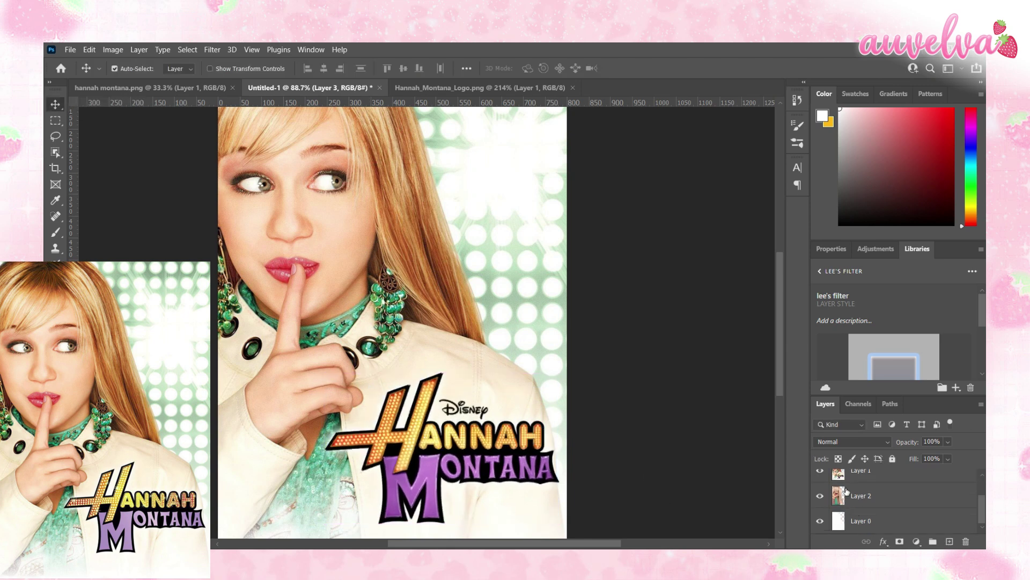
pyautogui.moveTo(844, 508); pyautogui.dragTo(845, 528)
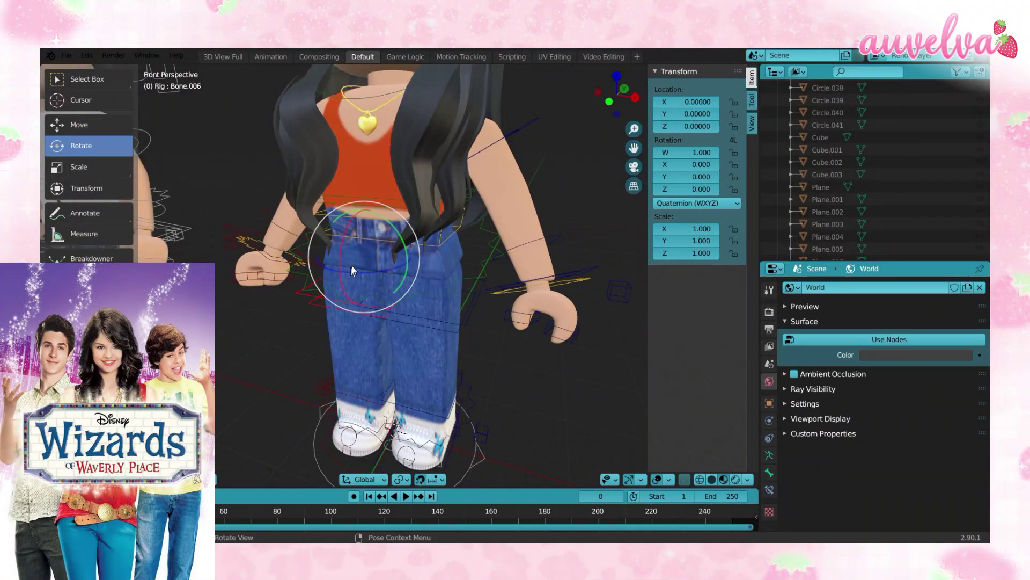
# - Rotate the orange-top girl's hip and hand bones so her hands clasp at her chest
pyautogui.moveTo(352, 266); pyautogui.dragTo(355, 258)
pyautogui.hotkey('shift', '`')
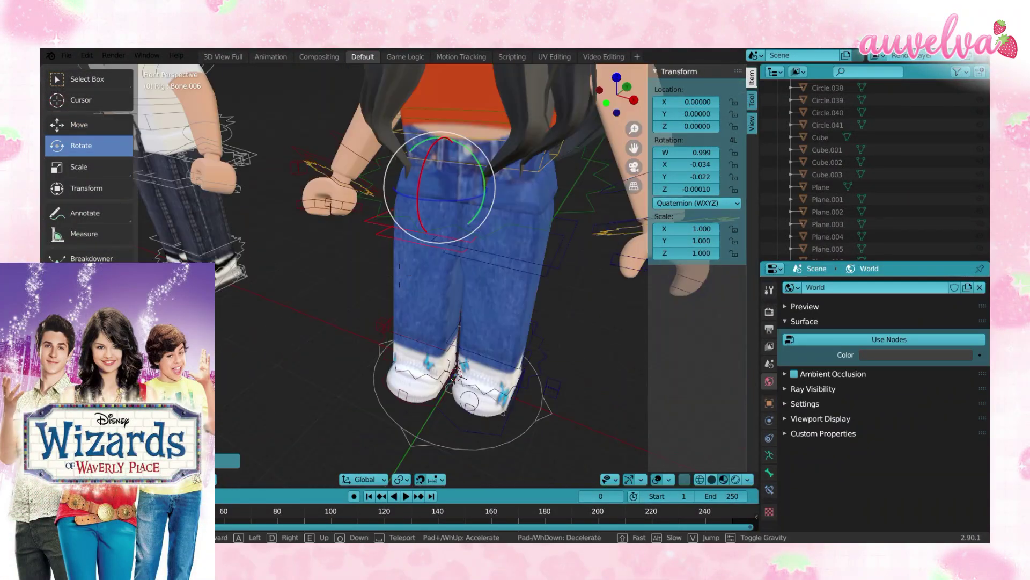
pyautogui.click(399, 275)
pyautogui.moveTo(468, 194); pyautogui.dragTo(476, 191)
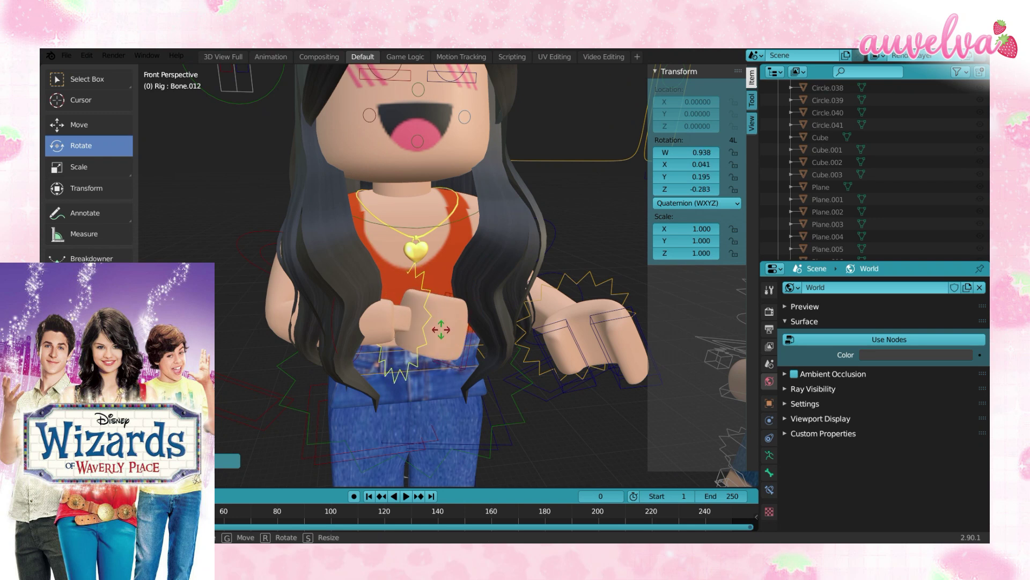
pyautogui.moveTo(541, 245); pyautogui.dragTo(515, 280)
pyautogui.hotkey('shift', '`')
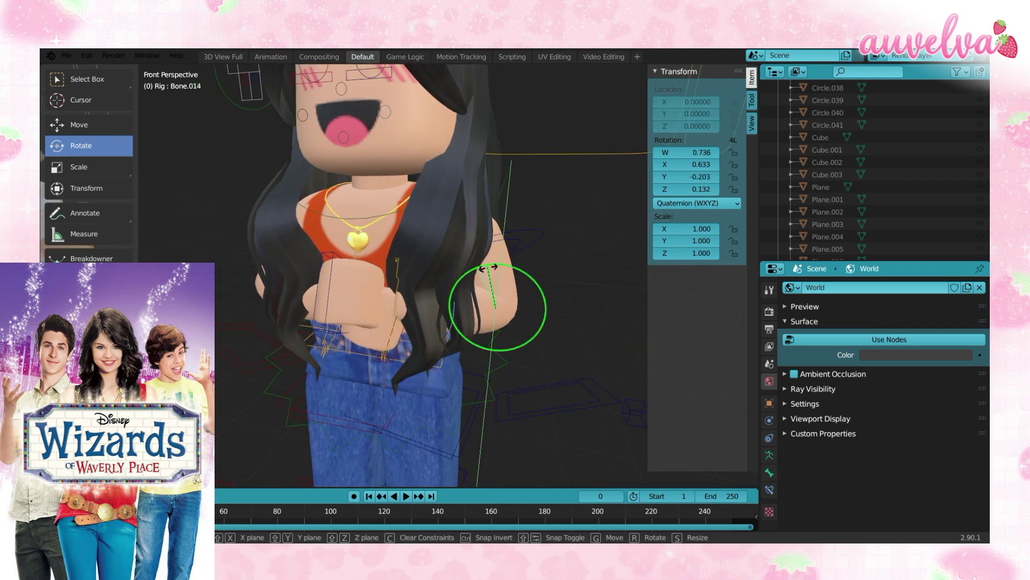
pyautogui.press('Escape')
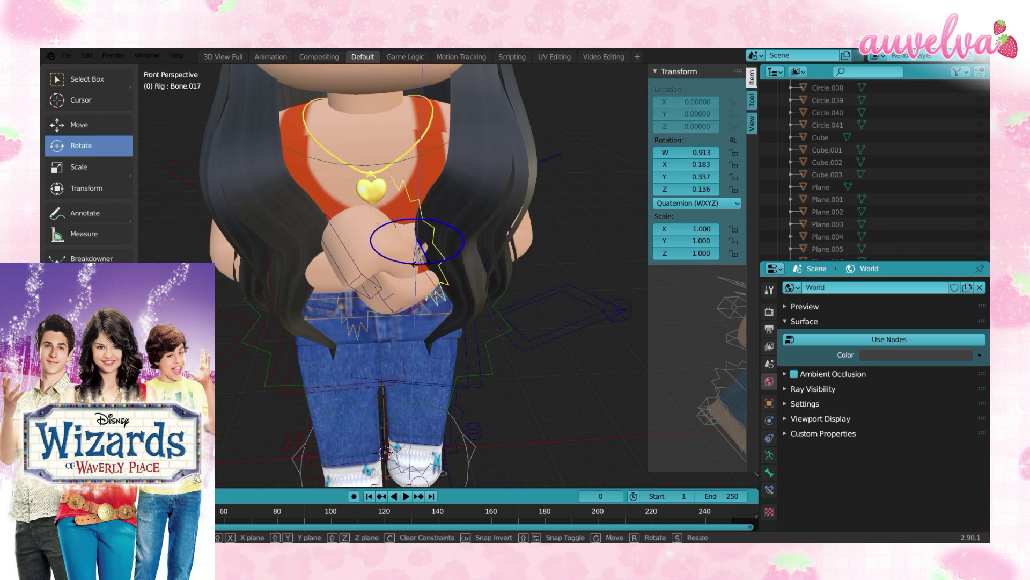
# - Shrink the yellow-shirt boy to 0.938 scale and set render resolution to 2000 × 2000 px
pyautogui.press('w')
pyautogui.press('Return')
pyautogui.press('g')
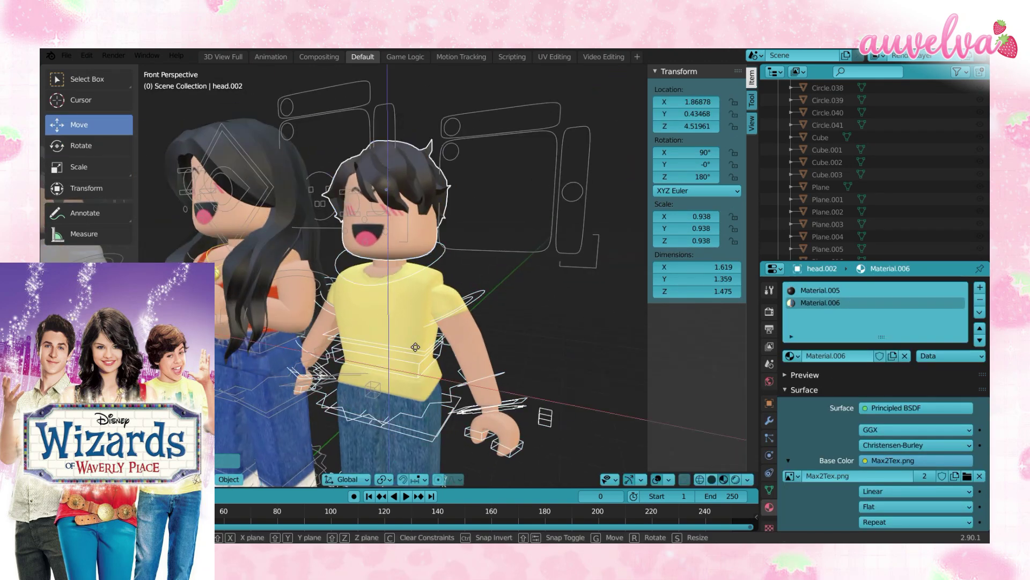
pyautogui.press('r')
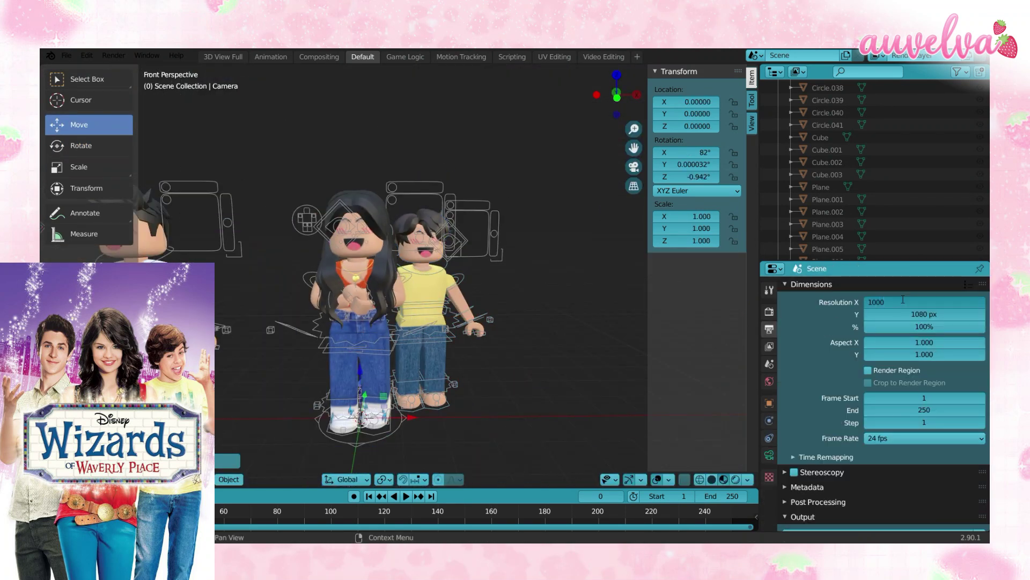
pyautogui.press('Return')
# - Look through the scene camera, select the yellow-shirt boy, and bend his arm
pyautogui.press('KP_0')
pyautogui.hotkey('shift', '`')
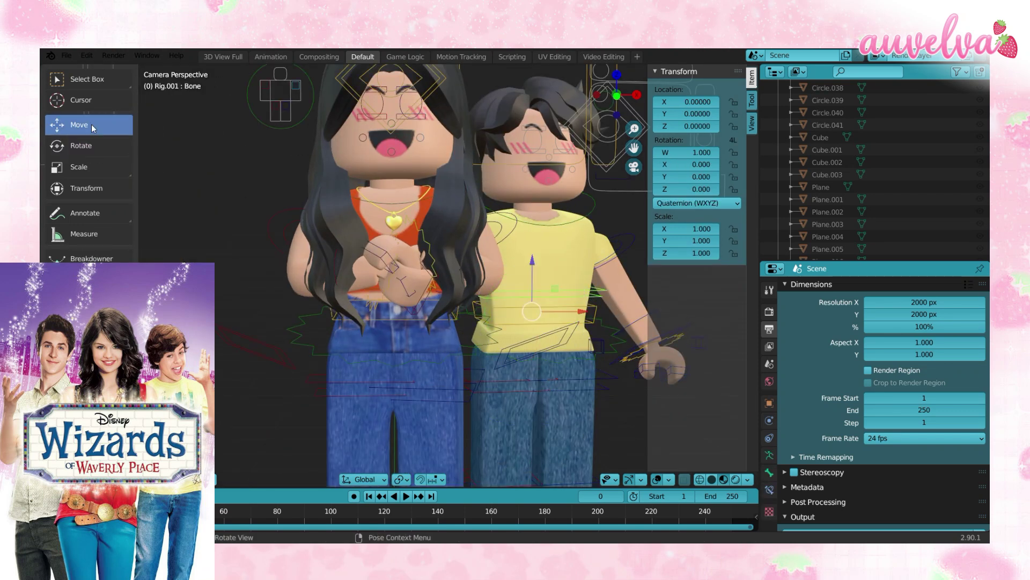
pyautogui.hotkey('ctrl', 'Tab')
pyautogui.click(556, 139)
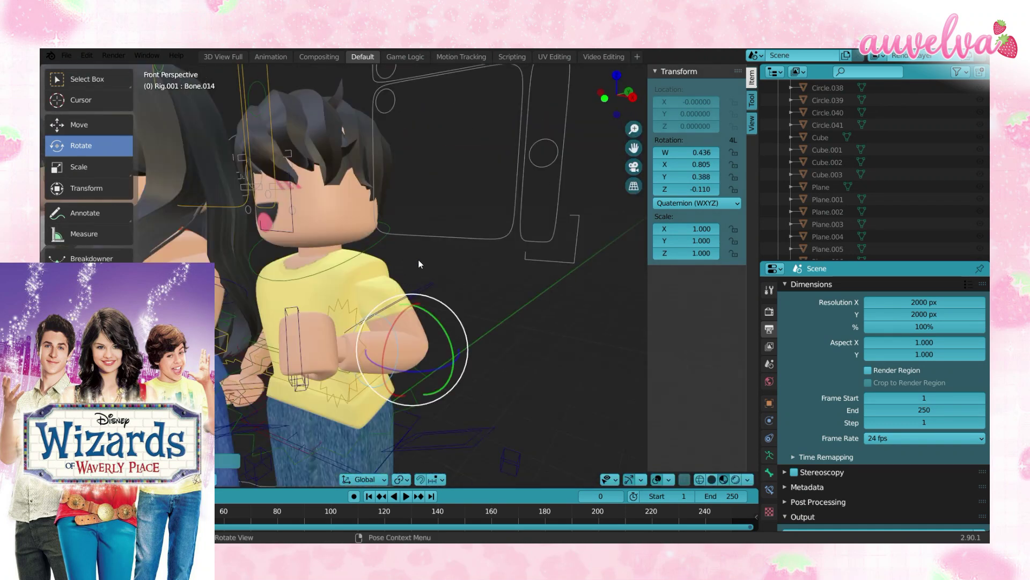
pyautogui.press('r')
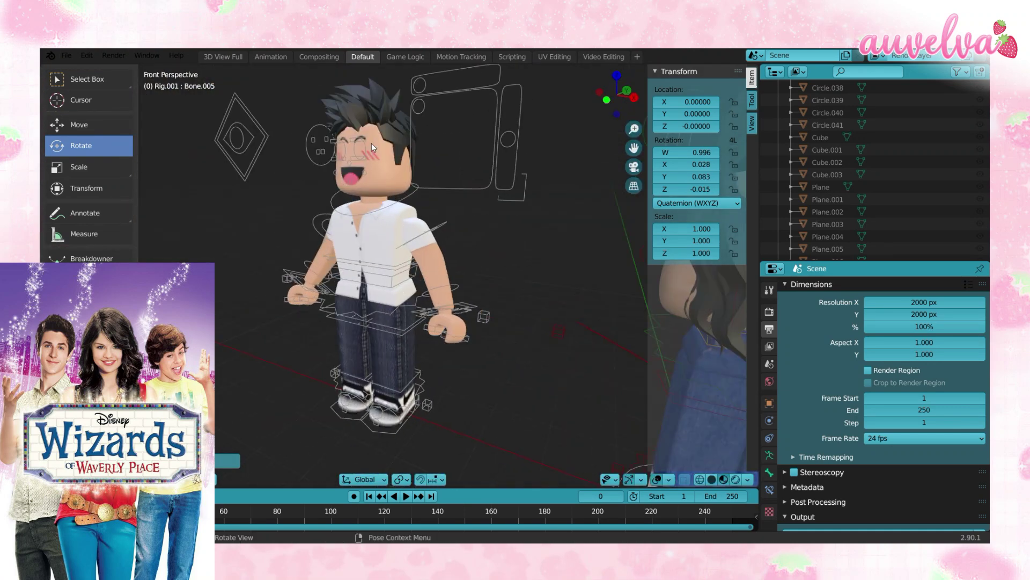
# - Fly to a wide shot of the group and switch to posing the white-shirt boy
pyautogui.hotkey('shift', '`')
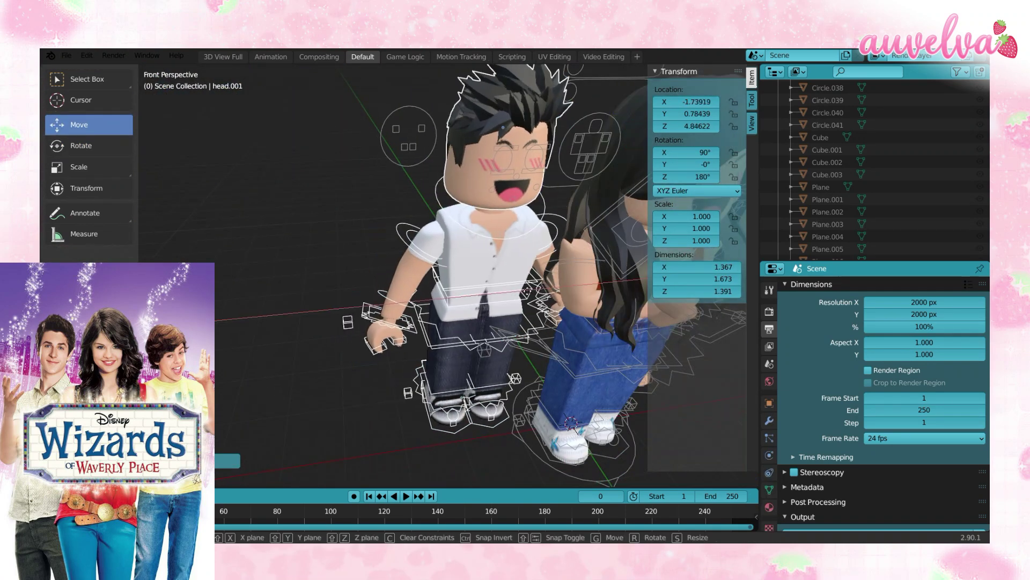
pyautogui.click(369, 236)
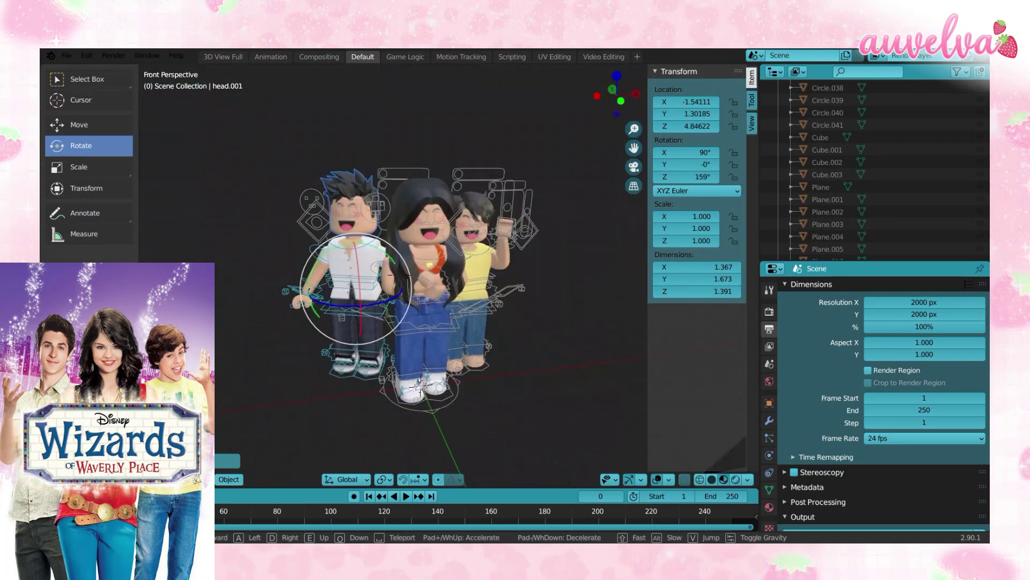
pyautogui.hotkey('ctrl', 'Tab')
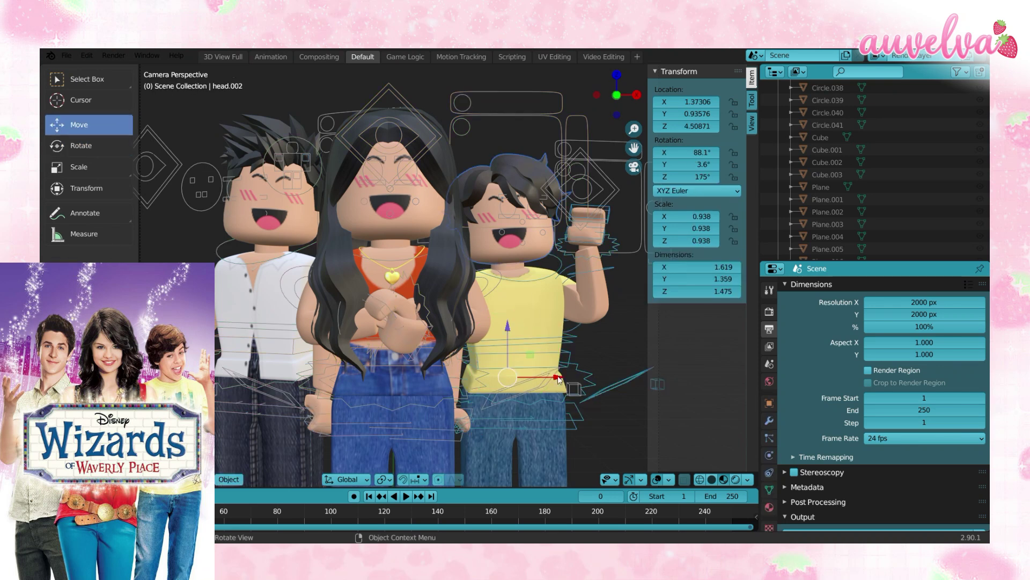
# - Slide the yellow-shirt boy sideways along X to space the trio out
pyautogui.scroll(-3, 501, 343)
pyautogui.press('g')
pyautogui.press('x')
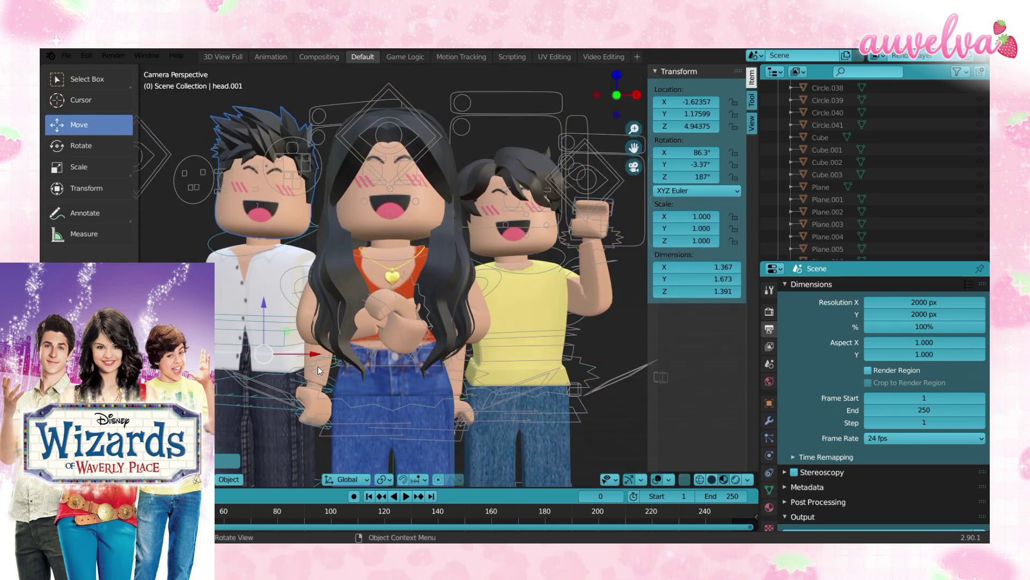
# - Raise the white-shirt boy's hand up beside his face in a cheering pose
pyautogui.hotkey('shift', '`')
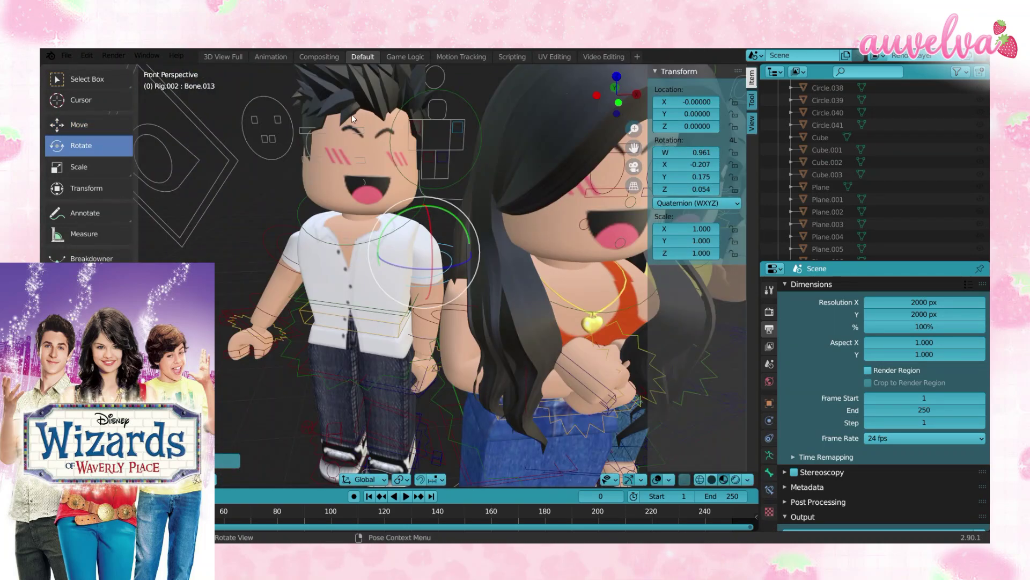
pyautogui.click(263, 307)
pyautogui.hotkey('shift', '`')
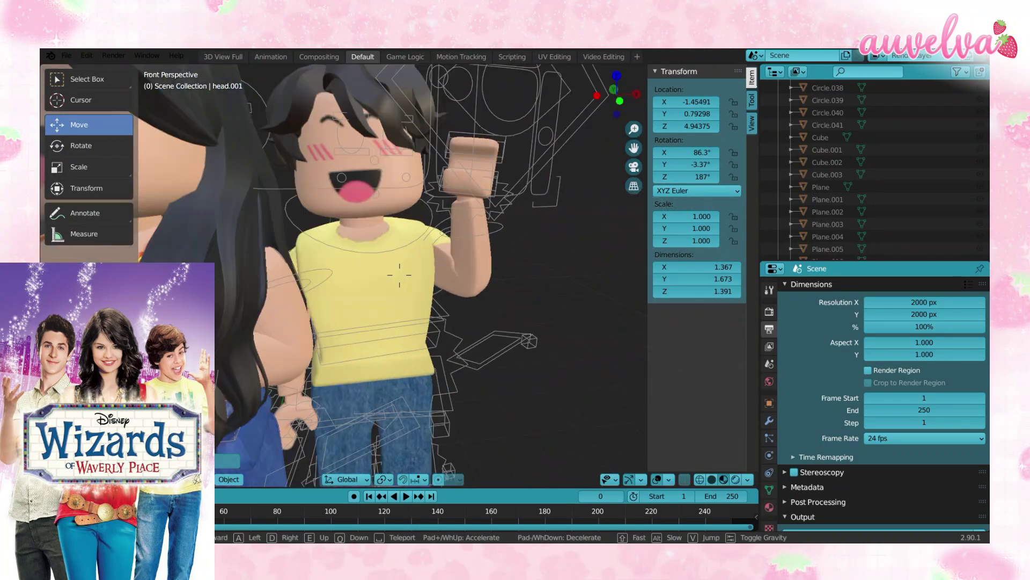
pyautogui.click(378, 105)
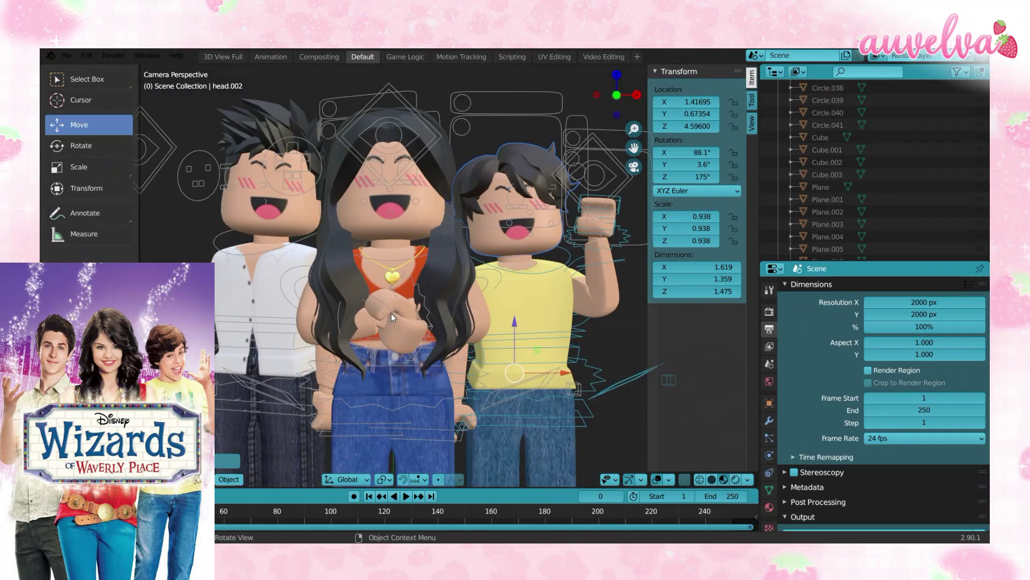
pyautogui.hotkey('shift', '`')
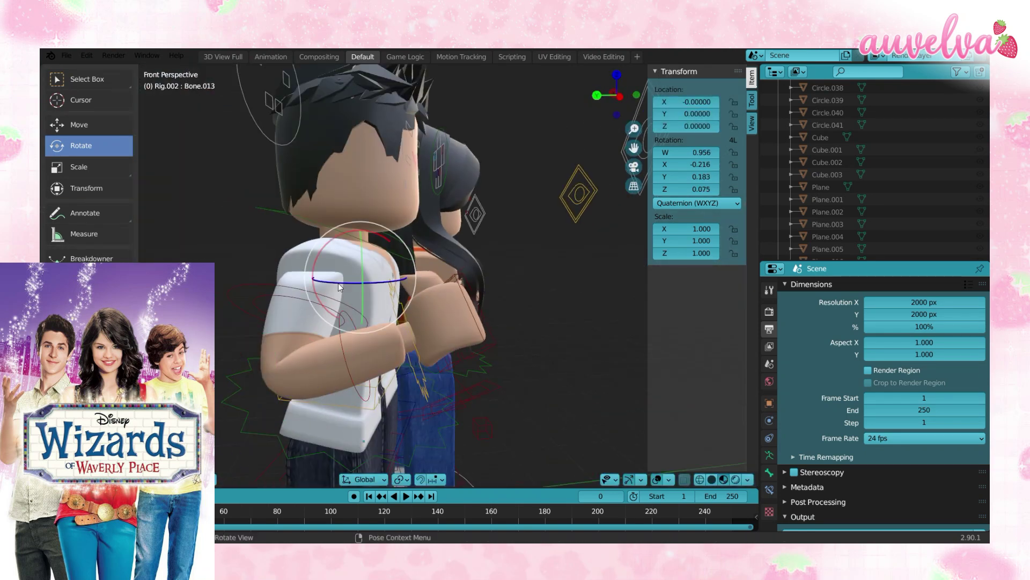
pyautogui.click(451, 257)
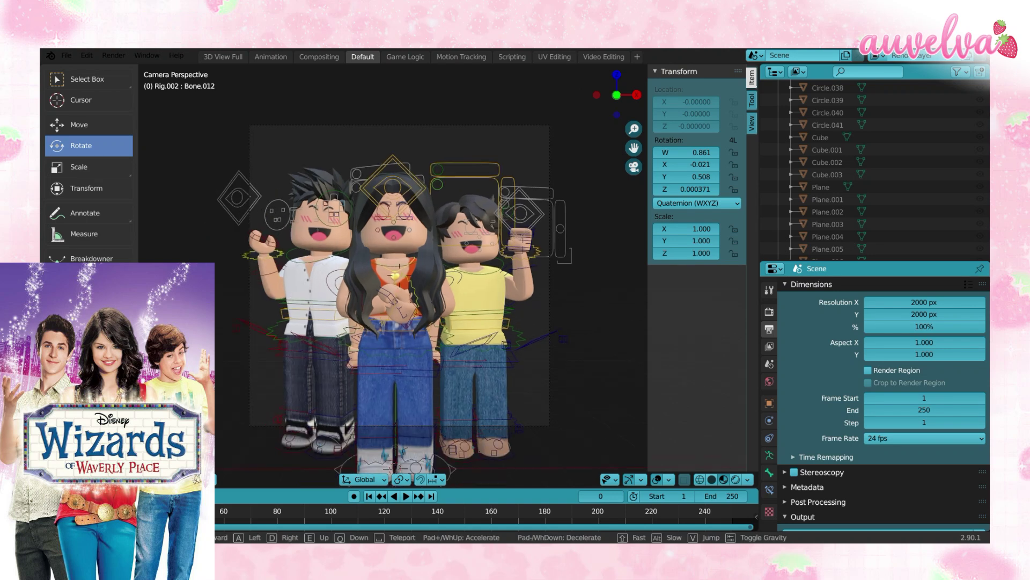
# - Review the Cycles render settings and preview Rendered shading before returning to Material Preview
pyautogui.scroll(-3, 880, 403)
pyautogui.click(769, 328)
pyautogui.scroll(-4, 964, 512)
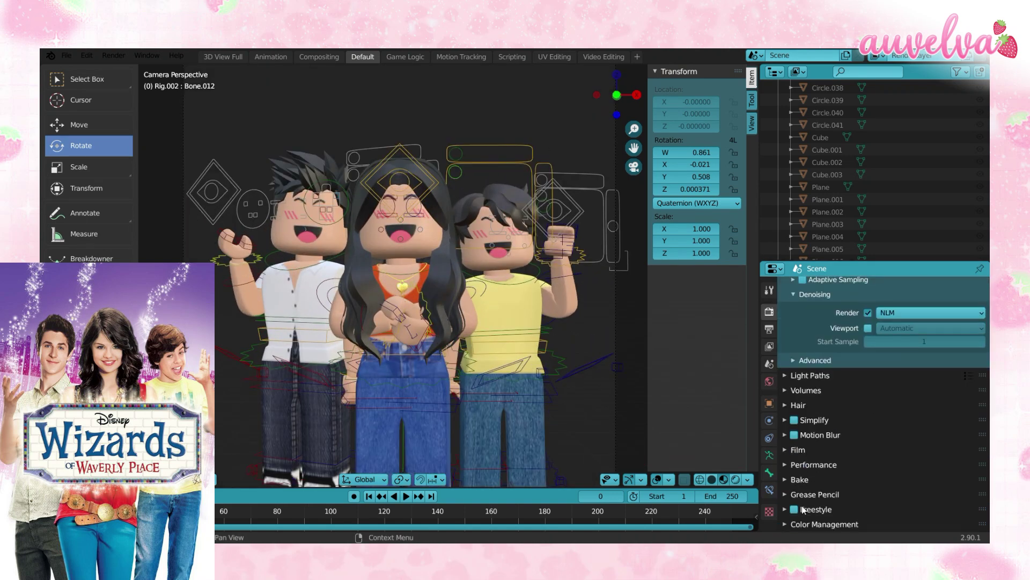
pyautogui.keyDown('ctrl'); pyautogui.scroll(-1, 903, 480); pyautogui.keyUp('ctrl')
pyautogui.keyDown('ctrl'); pyautogui.scroll(-2, 784, 367); pyautogui.keyUp('ctrl')
pyautogui.keyDown('ctrl'); pyautogui.scroll(2, 857, 426); pyautogui.keyUp('ctrl')
pyautogui.keyDown('ctrl'); pyautogui.scroll(2, 836, 366); pyautogui.keyUp('ctrl')
pyautogui.scroll(8, 836, 370)
pyautogui.click(736, 480)
pyautogui.scroll(-2, 558, 355)
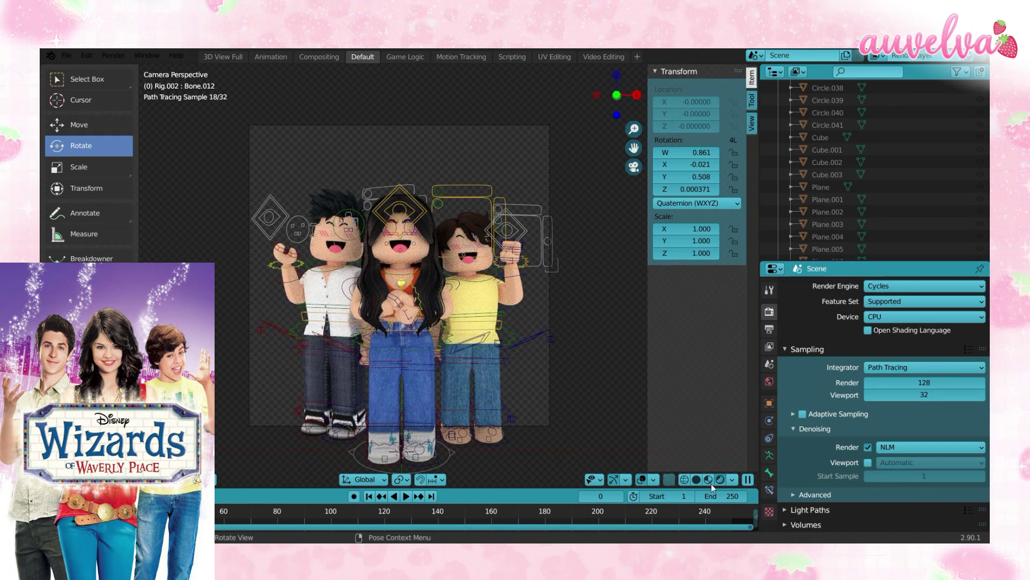
pyautogui.click(708, 479)
pyautogui.scroll(3, 620, 261)
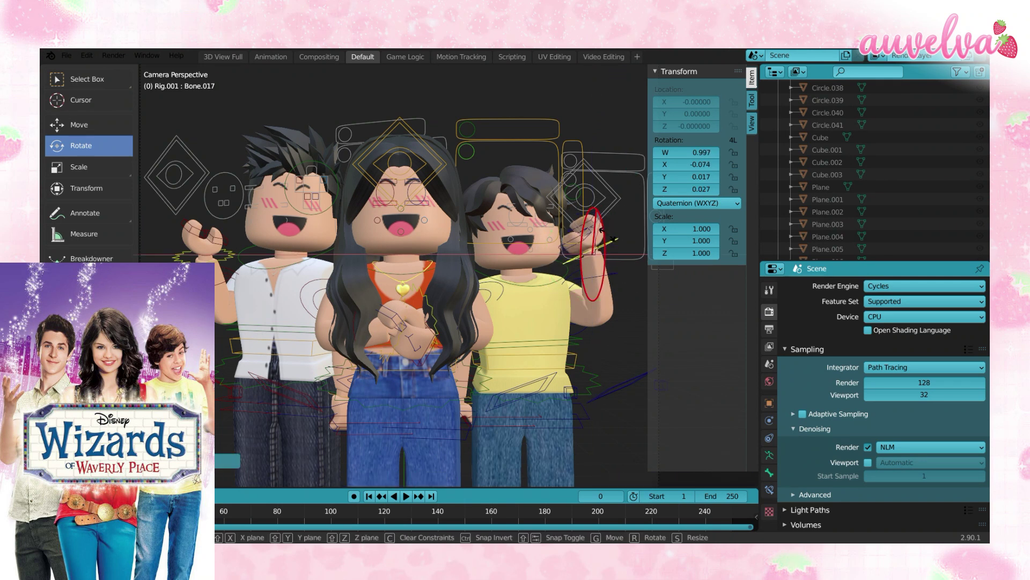
pyautogui.scroll(-1, 505, 323)
# - Tilt the yellow-shirt boy's raised arm to a new angle from the front view
pyautogui.click(578, 237)
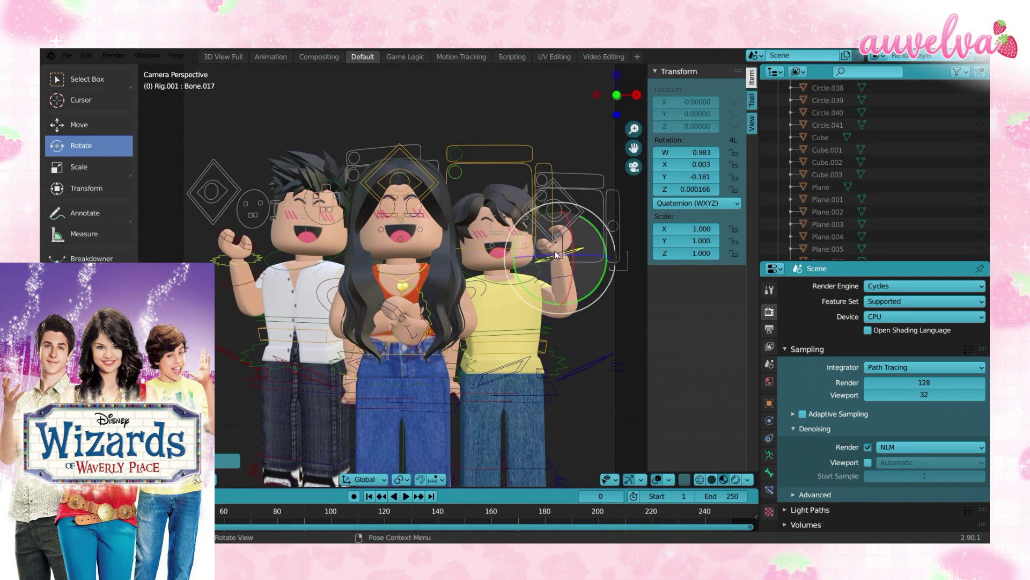
pyautogui.click(240, 252)
pyautogui.press('KP_1')
pyautogui.press('KP_Decimal')
pyautogui.moveTo(408, 275); pyautogui.dragTo(414, 280)
pyautogui.click(416, 282)
pyautogui.press('KP_0')
# - Select the white-shirt boy's arm, preview Rendered shading, and render the trio with F12
pyautogui.click(240, 272)
pyautogui.scroll(-2, 272, 235)
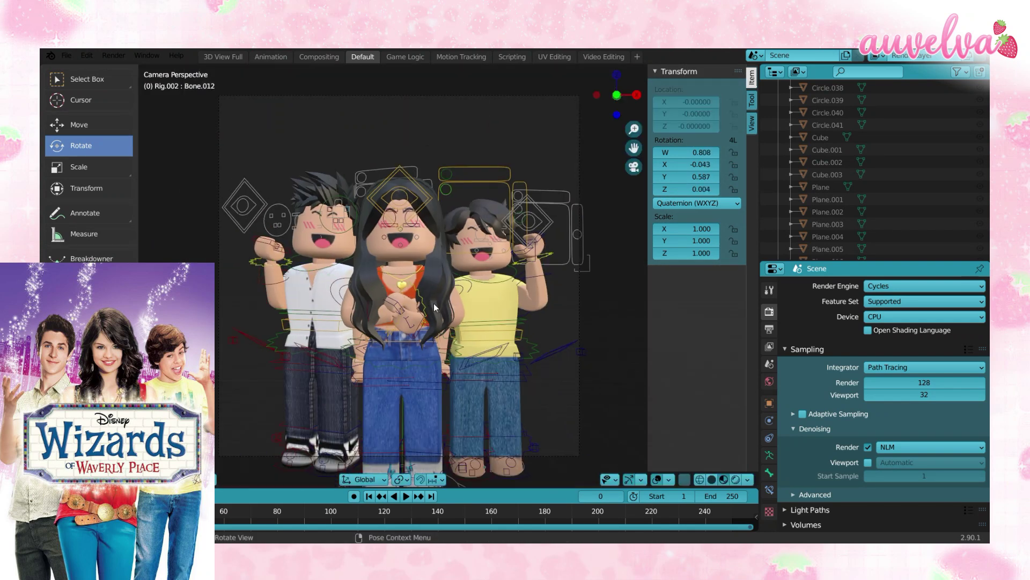
pyautogui.click(735, 479)
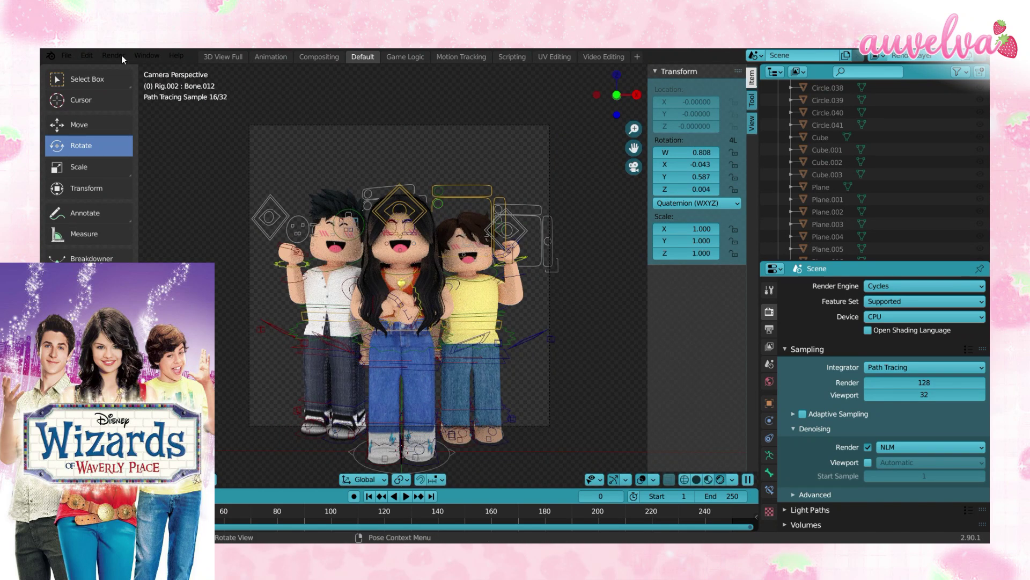
pyautogui.press('F12')
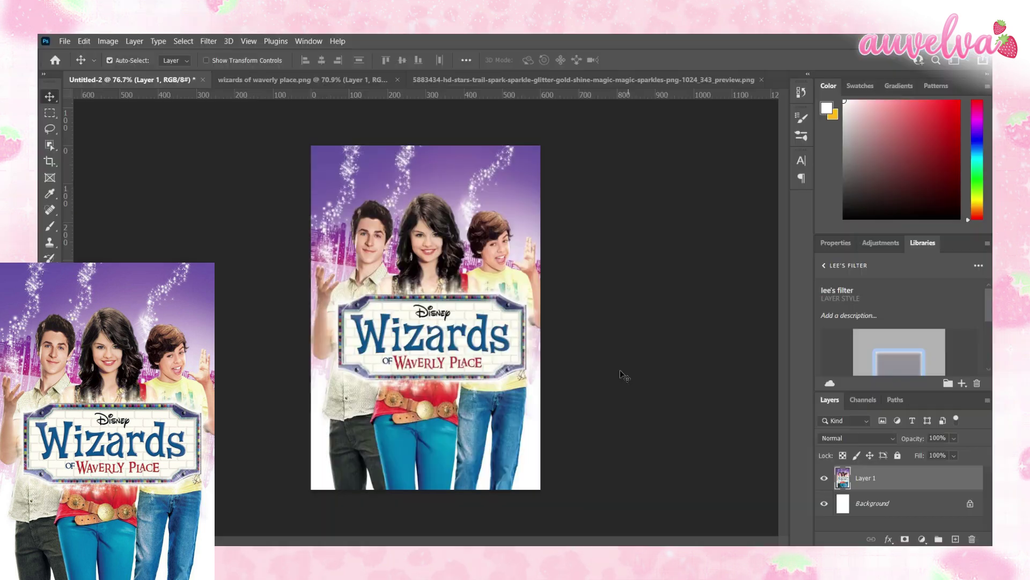
# - Stretch the trio image taller, scale it down slightly and reposition it on the poster
pyautogui.moveTo(425, 496); pyautogui.dragTo(425, 536)
pyautogui.keyDown('alt'); pyautogui.scroll(-3, 426, 495); pyautogui.keyUp('alt')
pyautogui.keyDown('alt'); pyautogui.scroll(2, 426, 495); pyautogui.keyUp('alt')
pyautogui.moveTo(575, 368); pyautogui.dragTo(581, 354)
pyautogui.keyDown('alt'); pyautogui.scroll(1, 463, 472); pyautogui.keyUp('alt')
pyautogui.keyDown('alt'); pyautogui.scroll(-1, 462, 472); pyautogui.keyUp('alt')
pyautogui.moveTo(548, 493); pyautogui.dragTo(537, 478)
pyautogui.moveTo(456, 231); pyautogui.dragTo(467, 238)
pyautogui.press('Return')
# - Add a white layer over the poster photo and fill its top with a purple-to-transparent gradient
pyautogui.keyDown('alt'); pyautogui.scroll(1, 467, 239); pyautogui.keyUp('alt')
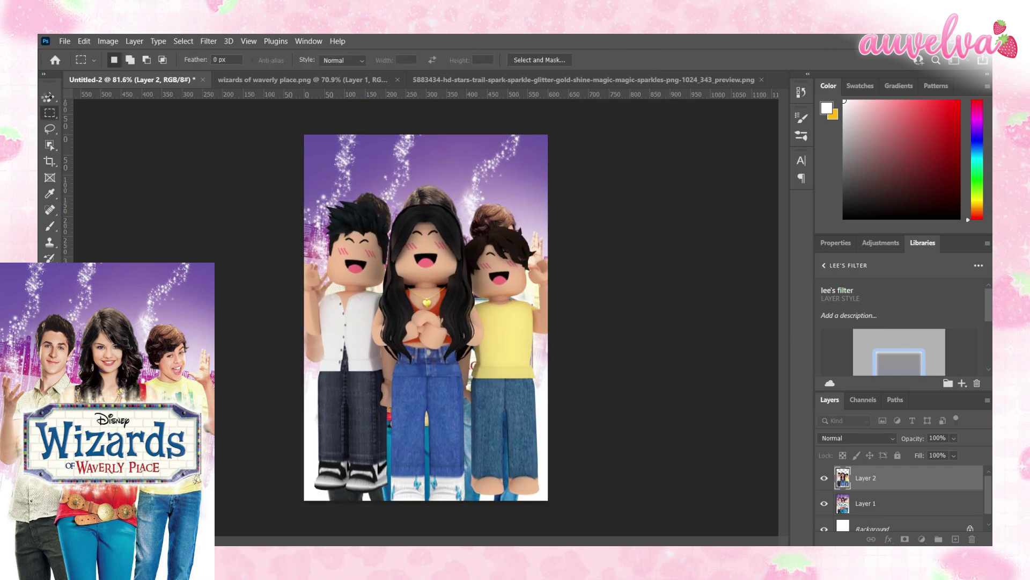
pyautogui.click(861, 502)
pyautogui.moveTo(869, 529); pyautogui.dragTo(864, 497)
pyautogui.keyDown('alt'); pyautogui.scroll(-1, 72, 240); pyautogui.keyUp('alt')
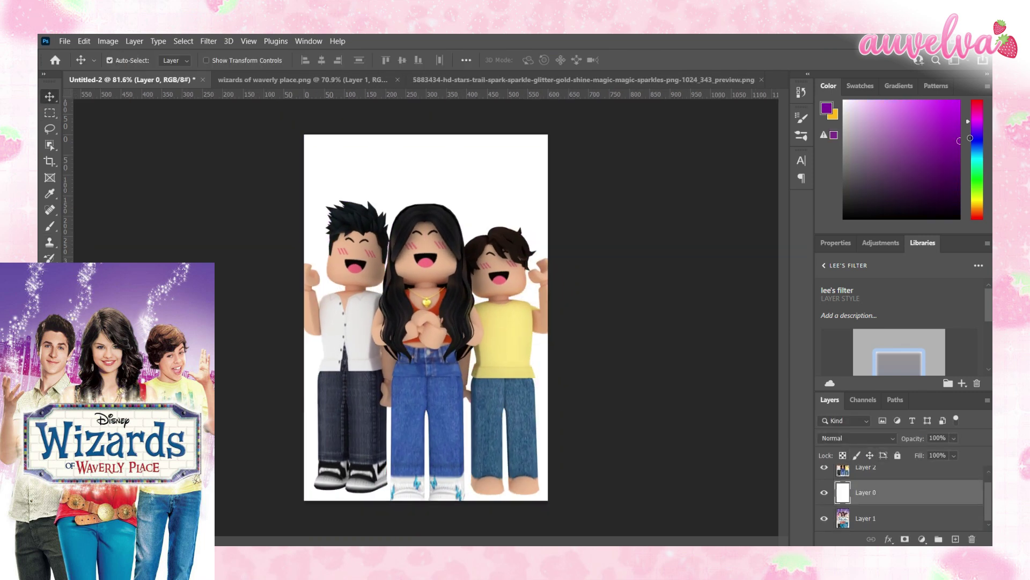
pyautogui.click(840, 497)
pyautogui.press('g')
pyautogui.moveTo(421, 149); pyautogui.dragTo(421, 390)
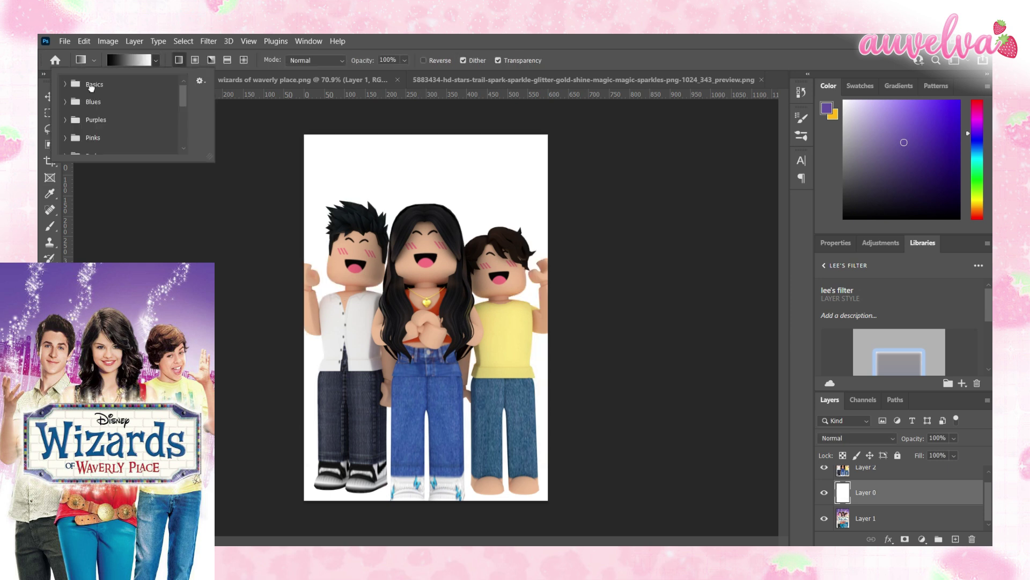
pyautogui.click(91, 88)
pyautogui.moveTo(421, 139); pyautogui.dragTo(422, 301)
pyautogui.hotkey('ctrl', ',')
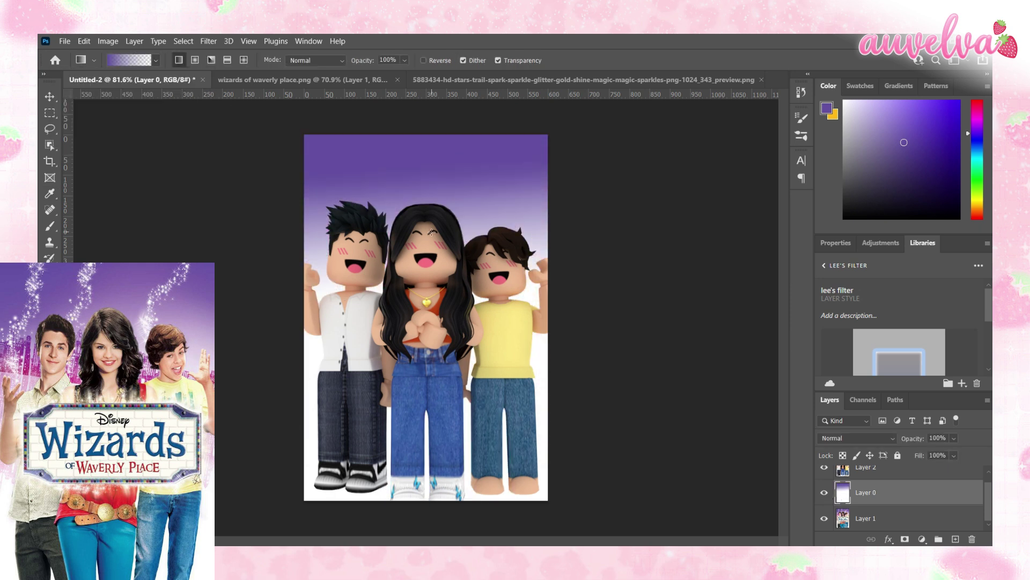
# - Select the characters render layer and scale and shift it slightly with Ctrl+T
pyautogui.keyDown('alt'); pyautogui.scroll(-2, 418, 215); pyautogui.keyUp('alt')
pyautogui.keyDown('alt'); pyautogui.scroll(2, 419, 215); pyautogui.keyUp('alt')
pyautogui.keyDown('alt'); pyautogui.scroll(1, 424, 161); pyautogui.keyUp('alt')
pyautogui.press('v')
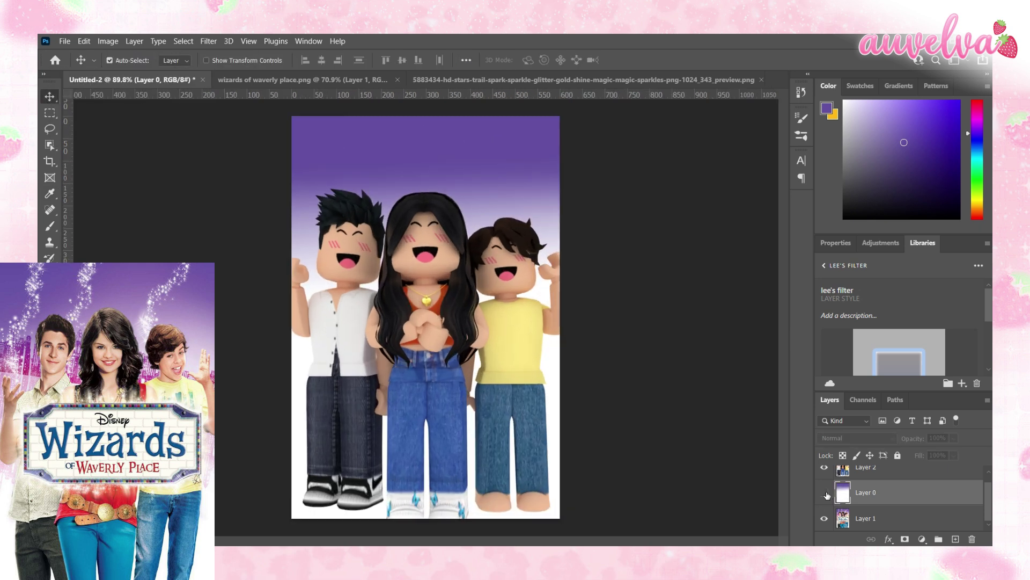
pyautogui.click(865, 468)
pyautogui.hotkey('ctrl', 't')
pyautogui.moveTo(408, 322); pyautogui.dragTo(396, 206)
pyautogui.keyDown('alt'); pyautogui.scroll(-1, 401, 410); pyautogui.keyUp('alt')
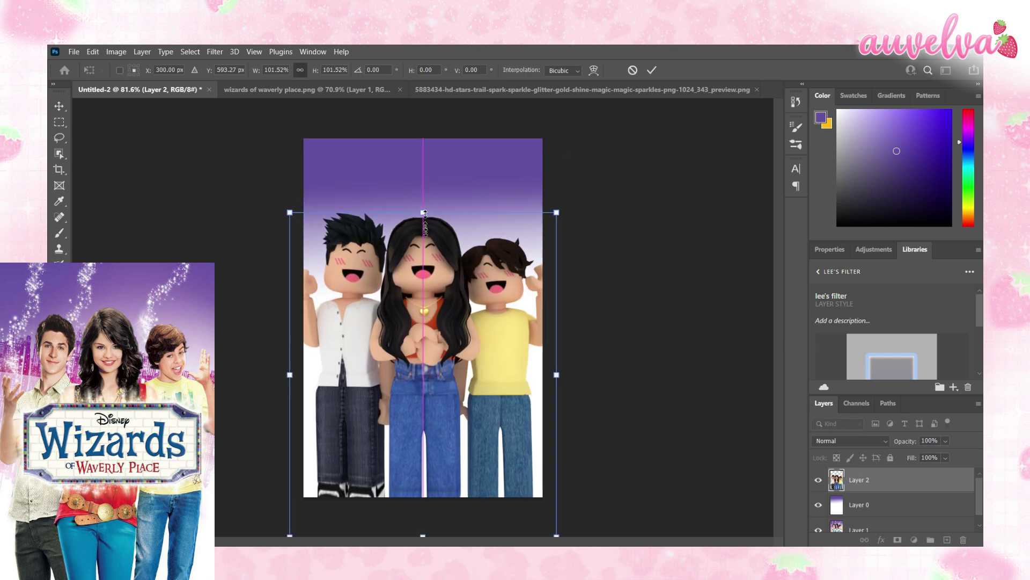
# - Stretch the characters render taller upward and move it up a little
pyautogui.moveTo(424, 213); pyautogui.dragTo(424, 194)
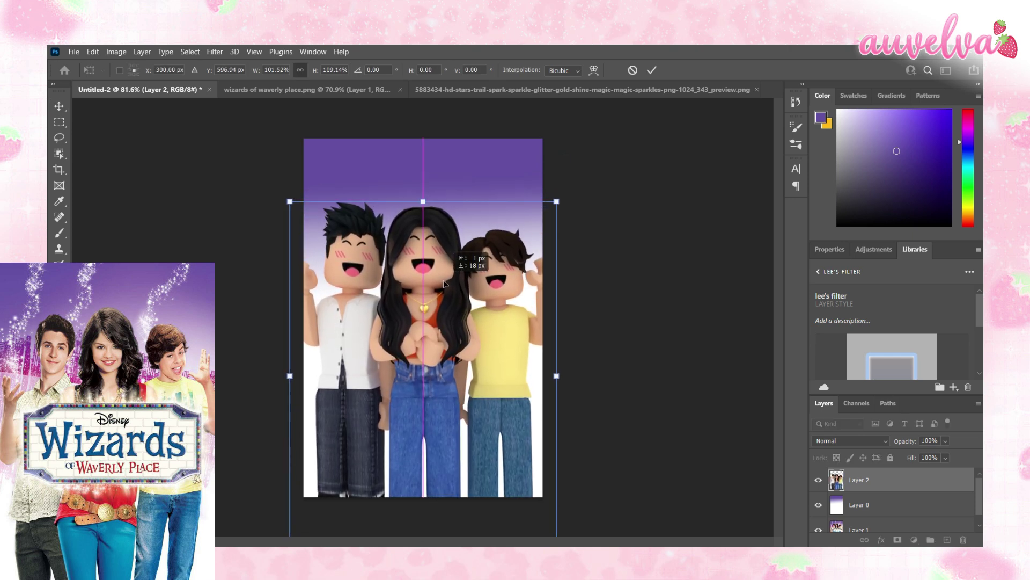
pyautogui.moveTo(552, 206); pyautogui.dragTo(551, 204)
pyautogui.moveTo(510, 267); pyautogui.dragTo(510, 259)
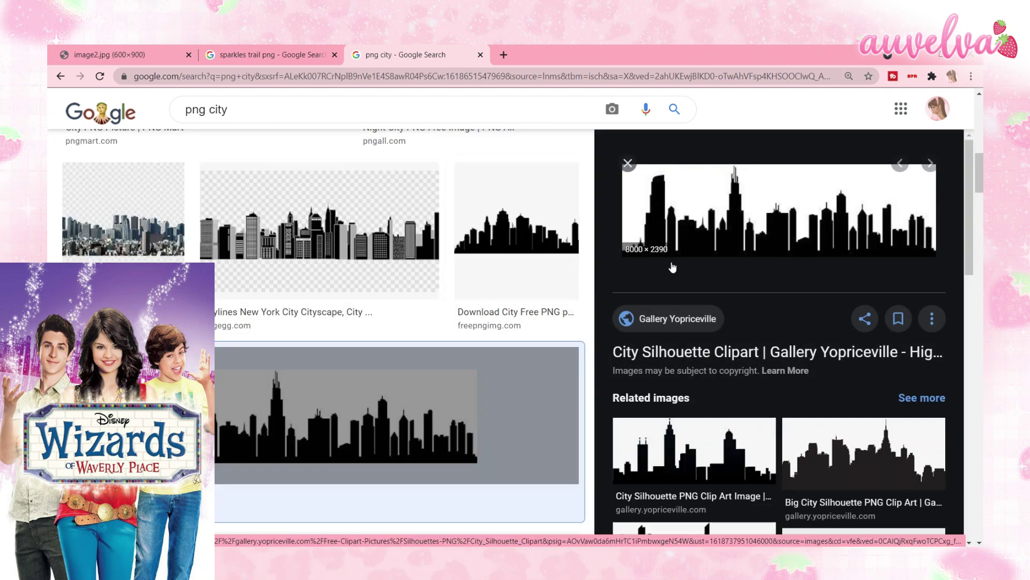
# - Browse the 'png city' image results and preview a related skyline image
pyautogui.scroll(-5, 672, 267)
pyautogui.scroll(-5, 698, 267)
pyautogui.click(740, 266)
pyautogui.scroll(-5, 734, 256)
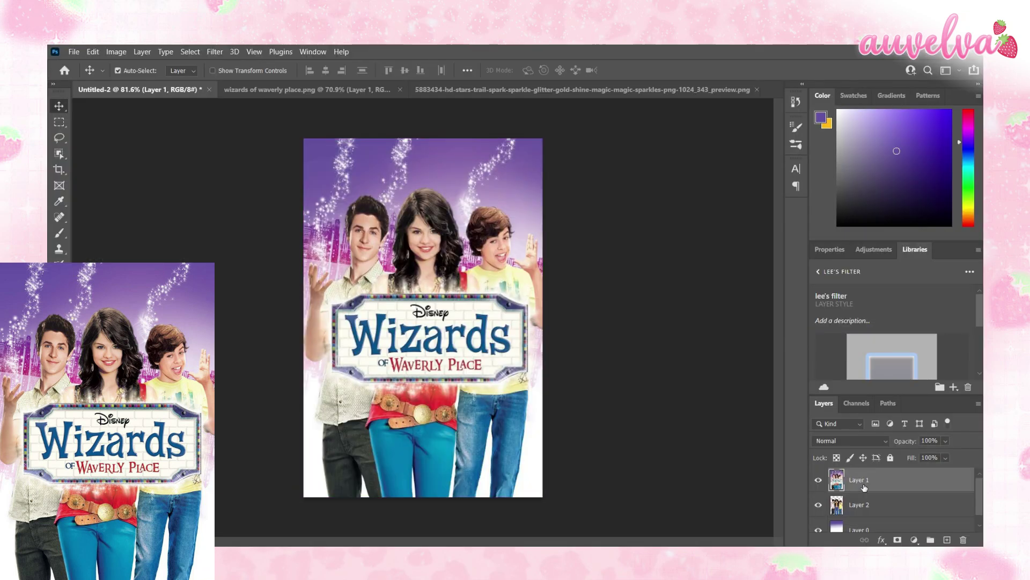
# - Move the cast poster layer to the bottom of the Layers panel
pyautogui.moveTo(841, 528); pyautogui.dragTo(859, 496)
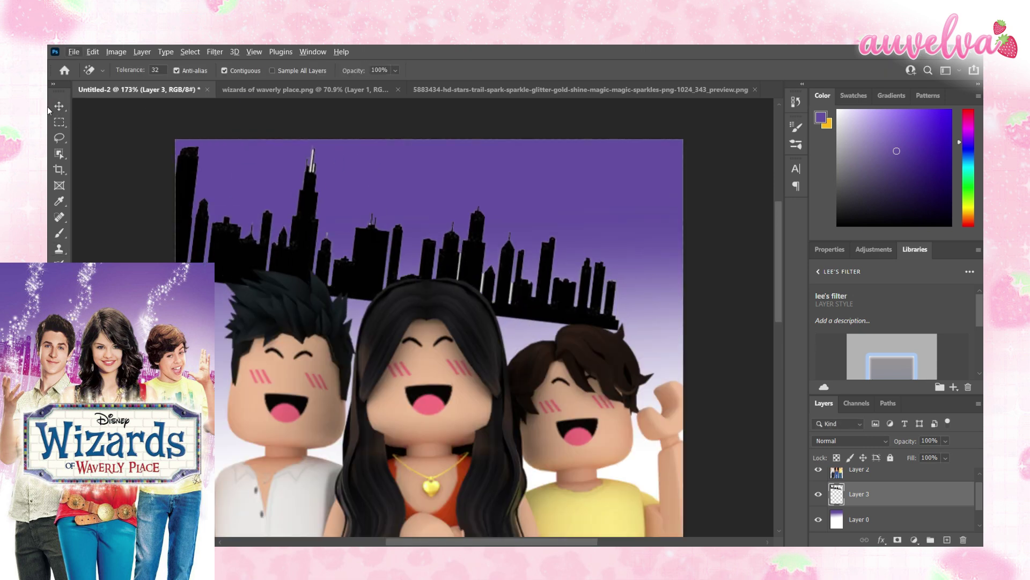
pyautogui.keyDown('alt'); pyautogui.scroll(3, 423, 306); pyautogui.keyUp('alt')
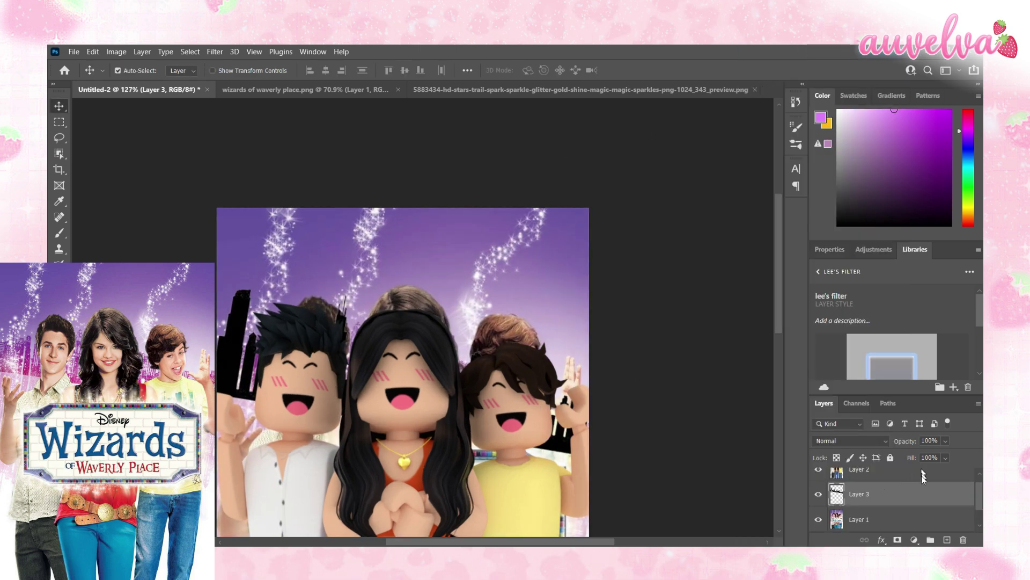
# - Add a gradient overlay to the skyline layer with a pale yellow #ecffab first stop
pyautogui.doubleClick(923, 477)
pyautogui.click(424, 321)
pyautogui.click(601, 260)
pyautogui.doubleClick(625, 422)
pyautogui.write('ecffab')
pyautogui.press('Return')
# - Set the remaining gradient stops to purple and pink, apply the overlay, and rotate the skyline copy
pyautogui.doubleClick(870, 423)
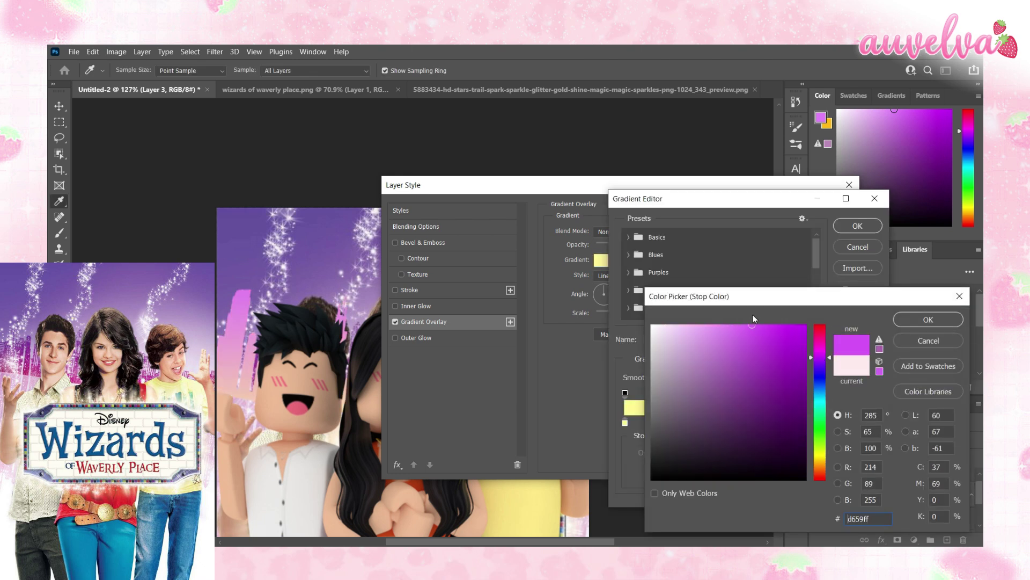
pyautogui.press('Return')
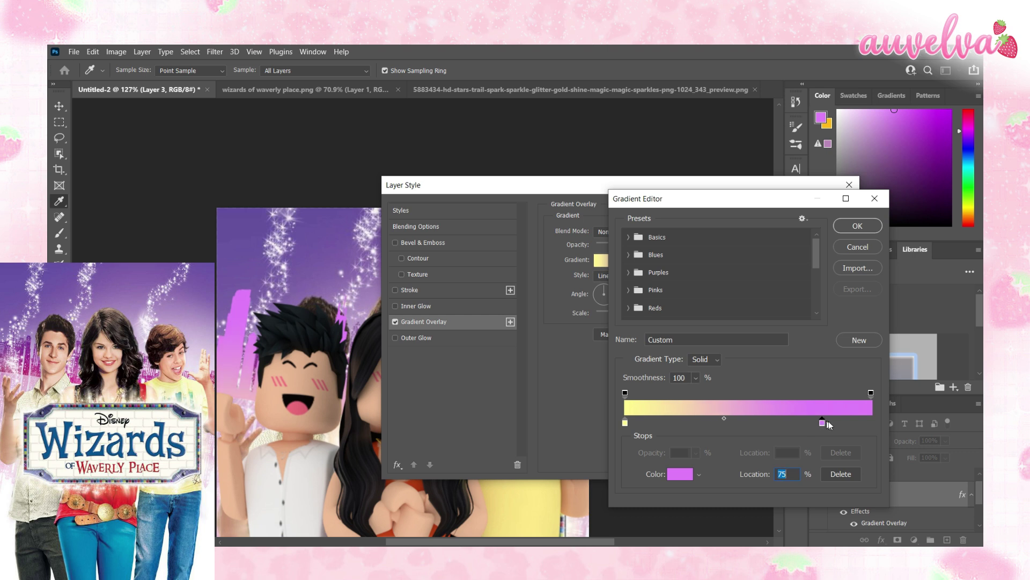
pyautogui.doubleClick(835, 422)
pyautogui.click(822, 351)
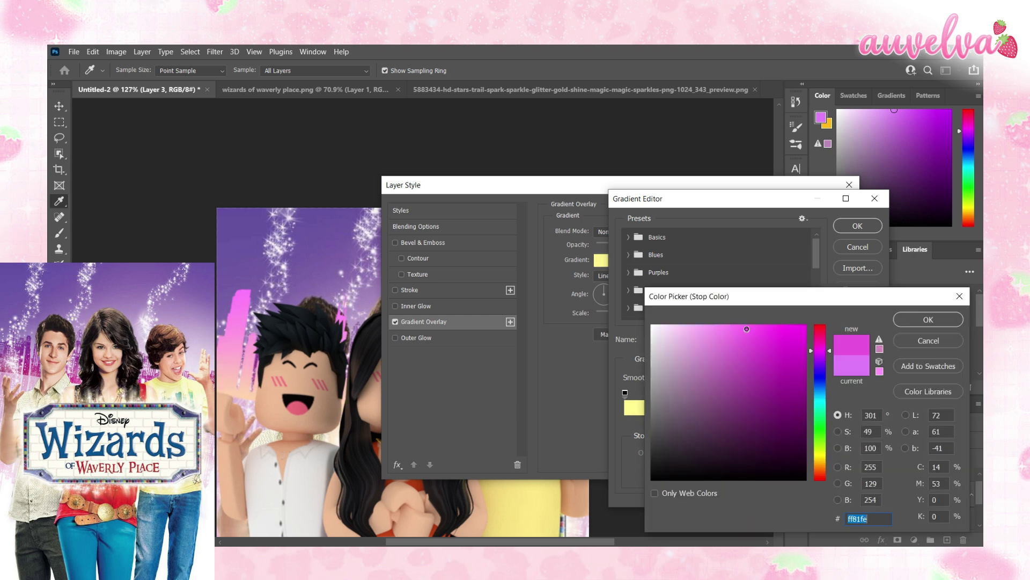
pyautogui.press('Return')
pyautogui.press('Return')
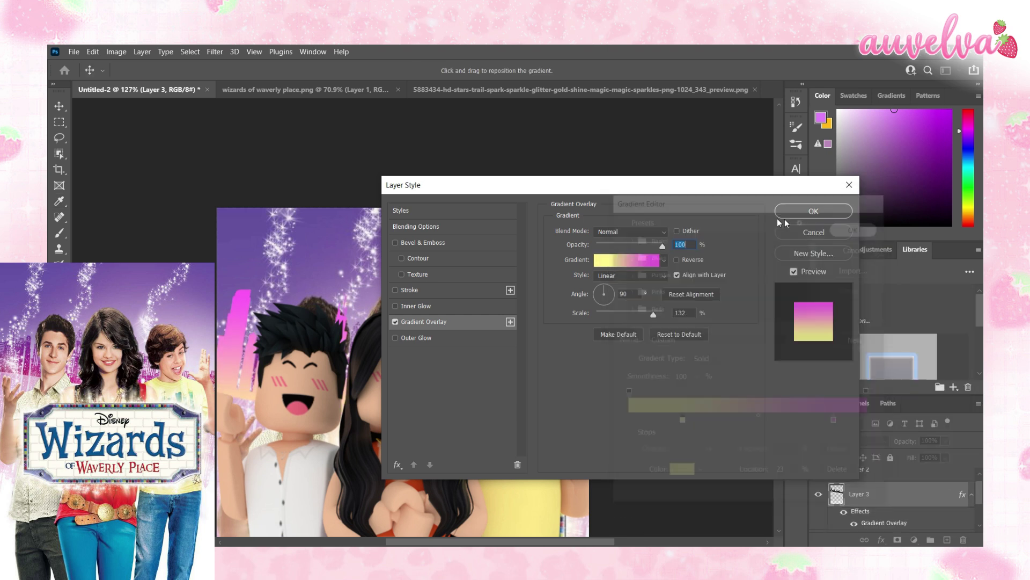
pyautogui.press('Return')
pyautogui.press('v')
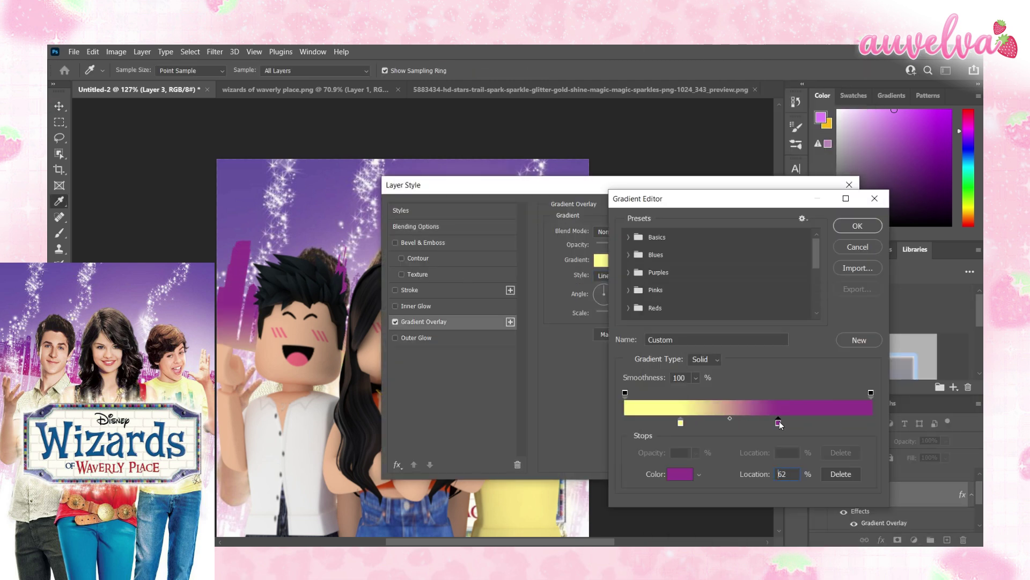
pyautogui.press('Return')
pyautogui.press('Return')
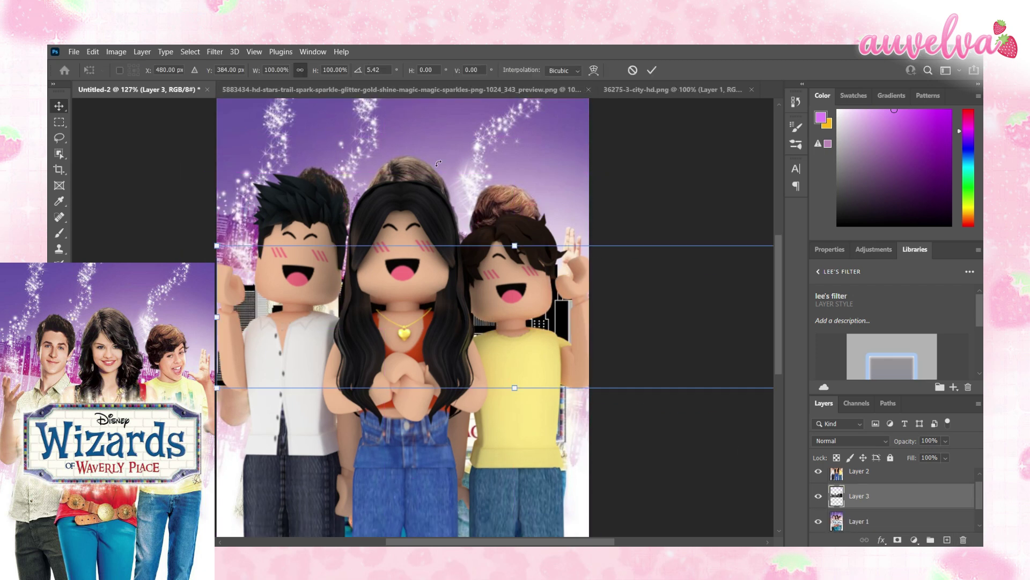
pyautogui.moveTo(438, 163); pyautogui.dragTo(488, 176)
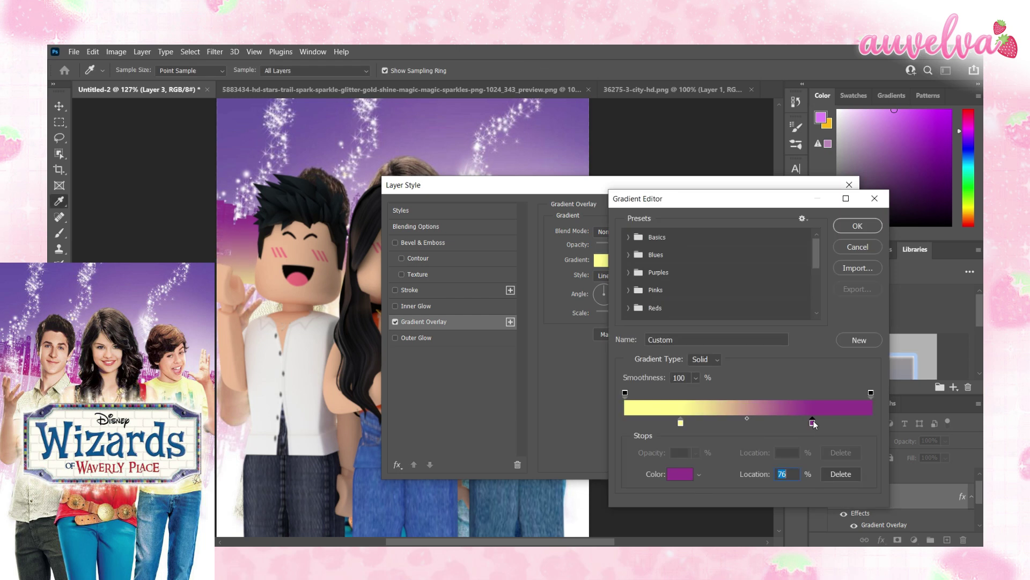
pyautogui.click(692, 473)
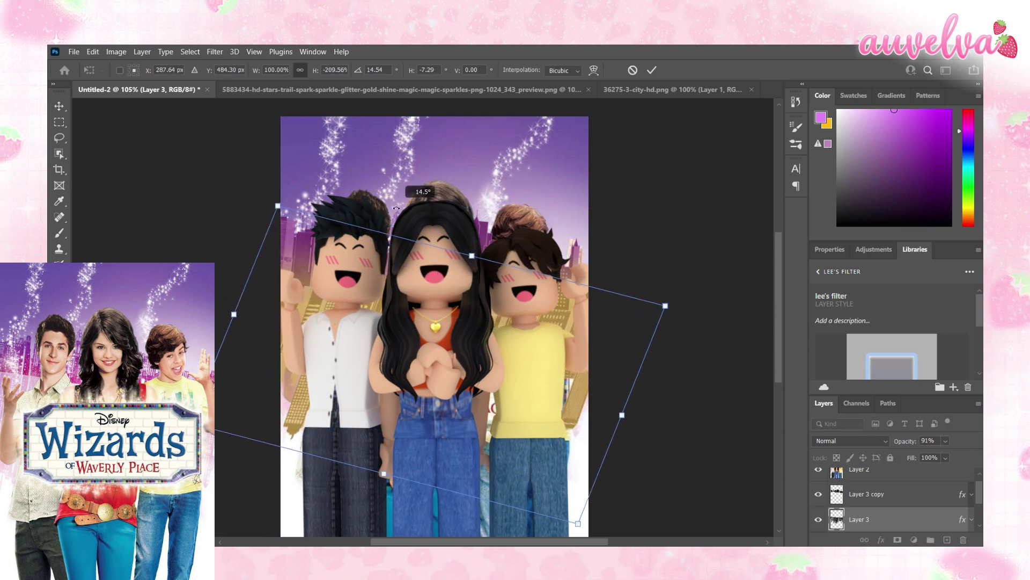
# - Nudge the tilted skyline slightly right and commit the transform
pyautogui.moveTo(403, 288); pyautogui.dragTo(405, 290)
pyautogui.keyDown('alt'); pyautogui.scroll(3, 419, 322); pyautogui.keyUp('alt')
pyautogui.keyDown('alt'); pyautogui.scroll(-3, 418, 322); pyautogui.keyUp('alt')
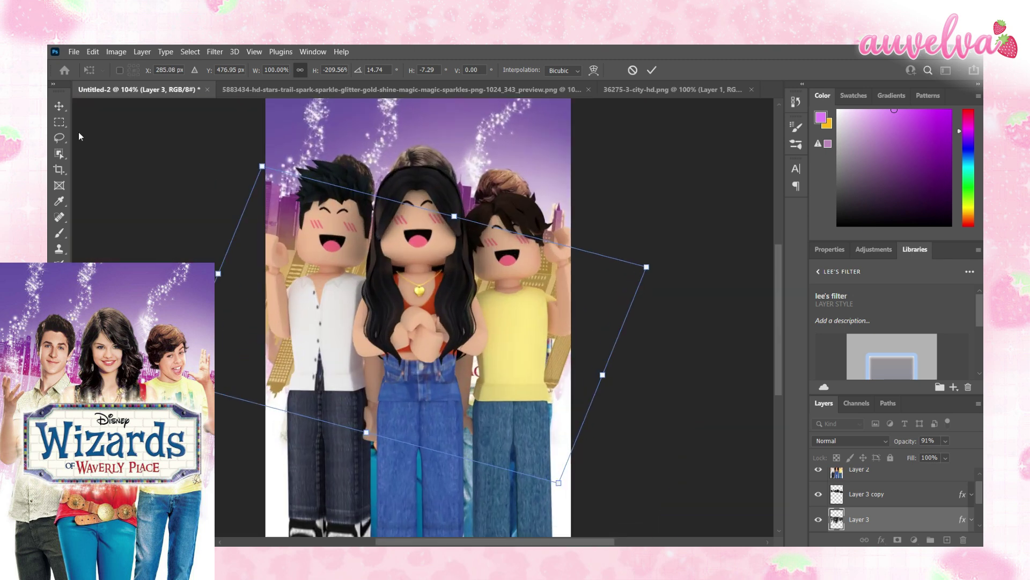
pyautogui.keyDown('alt'); pyautogui.scroll(2, 378, 440); pyautogui.keyUp('alt')
pyautogui.keyDown('alt'); pyautogui.scroll(-2, 378, 440); pyautogui.keyUp('alt')
pyautogui.press('Return')
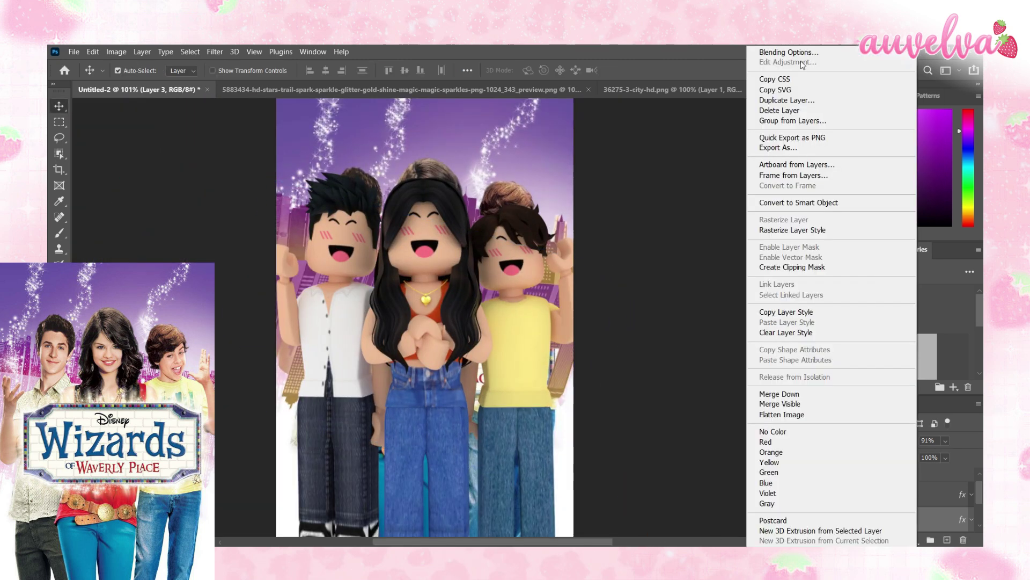
# - Change the skyline's gradient overlay first stop to gold for a gold-to-purple gradient
pyautogui.doubleClick(912, 519)
pyautogui.click(424, 322)
pyautogui.click(600, 260)
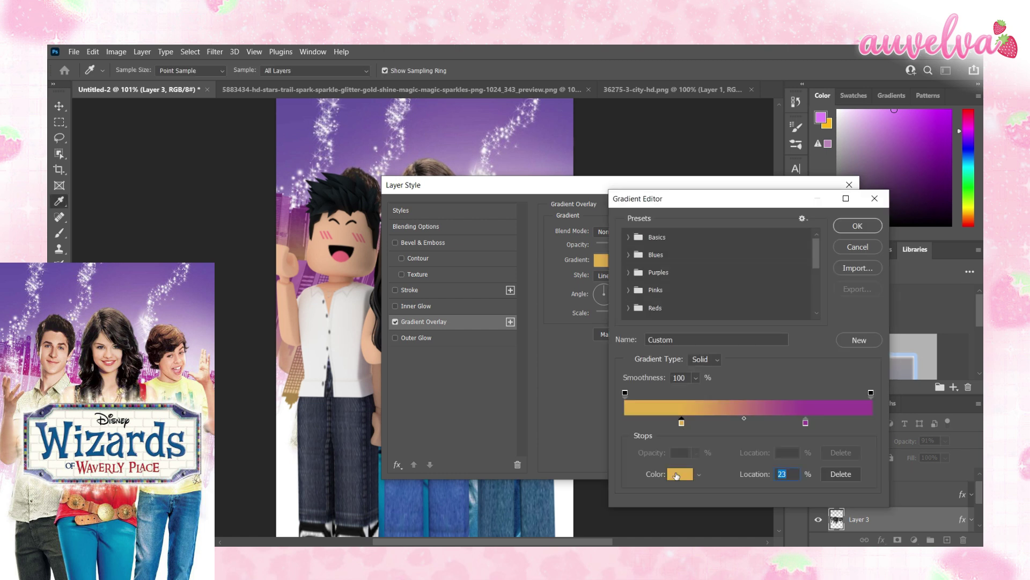
pyautogui.doubleClick(626, 421)
pyautogui.press('Return')
pyautogui.press('Return')
pyautogui.press('Return')
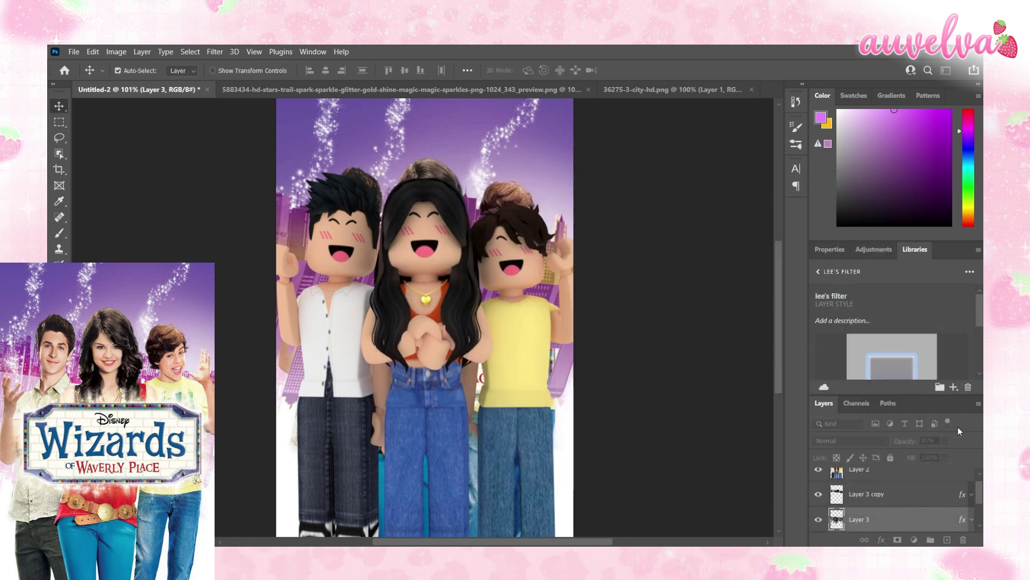
# - Select the duplicate skyline layer and choose the black-to-white gradient for fading it
pyautogui.click(880, 494)
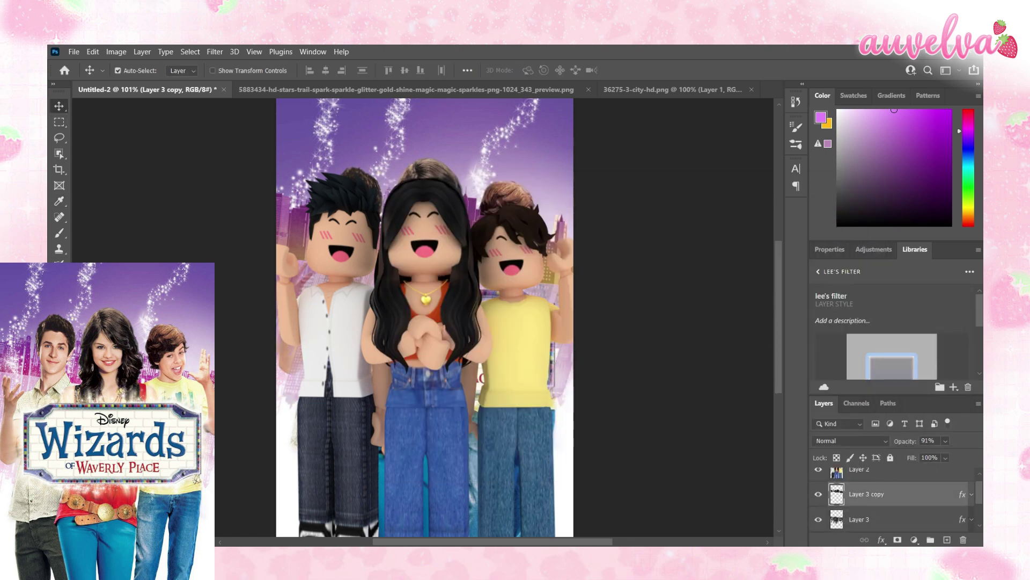
pyautogui.press('g')
pyautogui.keyDown('alt'); pyautogui.scroll(2, 363, 266); pyautogui.keyUp('alt')
pyautogui.click(163, 70)
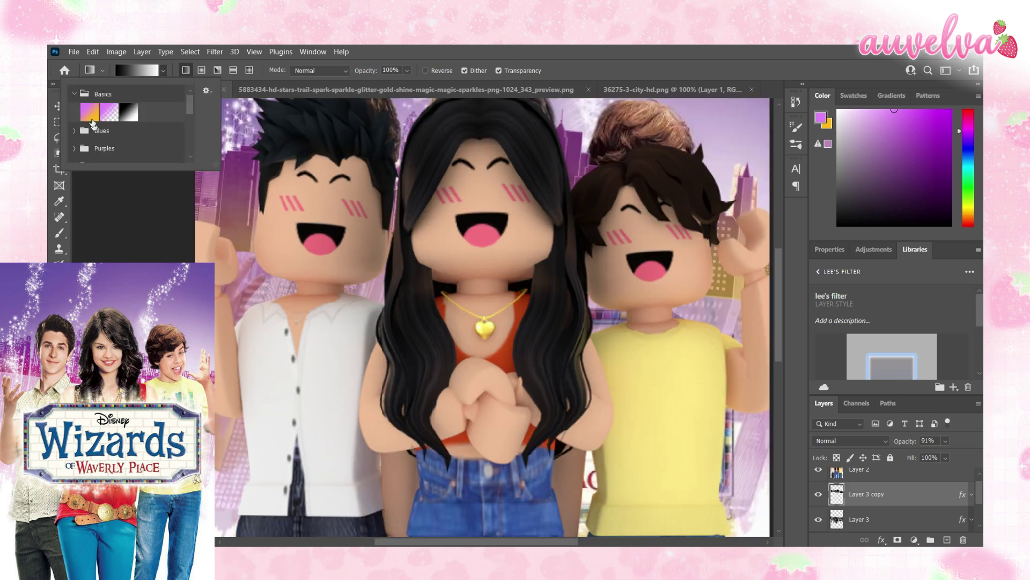
pyautogui.click(163, 71)
pyautogui.doubleClick(121, 124)
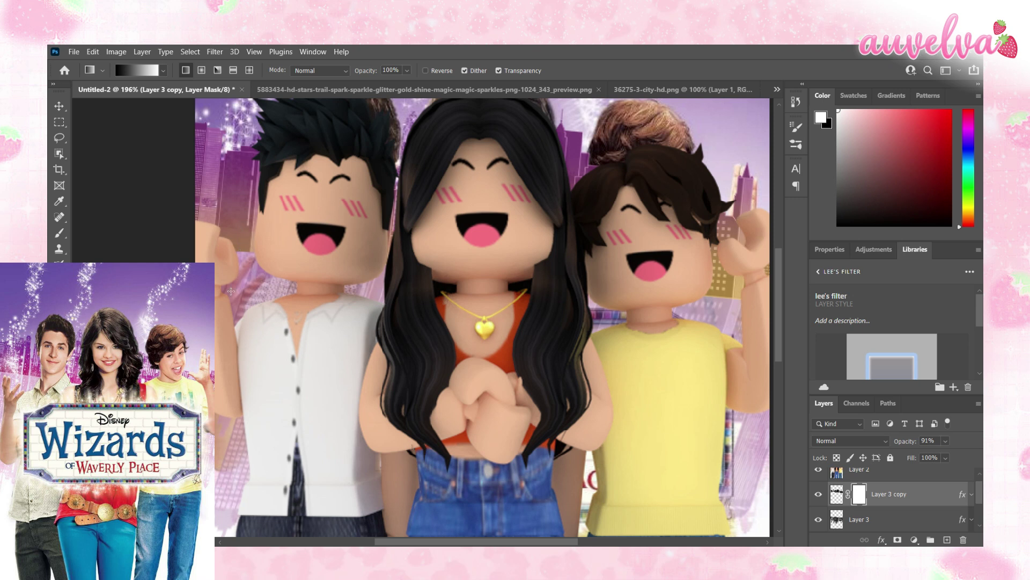
# - Move the poster layer above the background and fade sampled purple down from the background's top
pyautogui.press('Return')
pyautogui.hotkey('ctrl', '0')
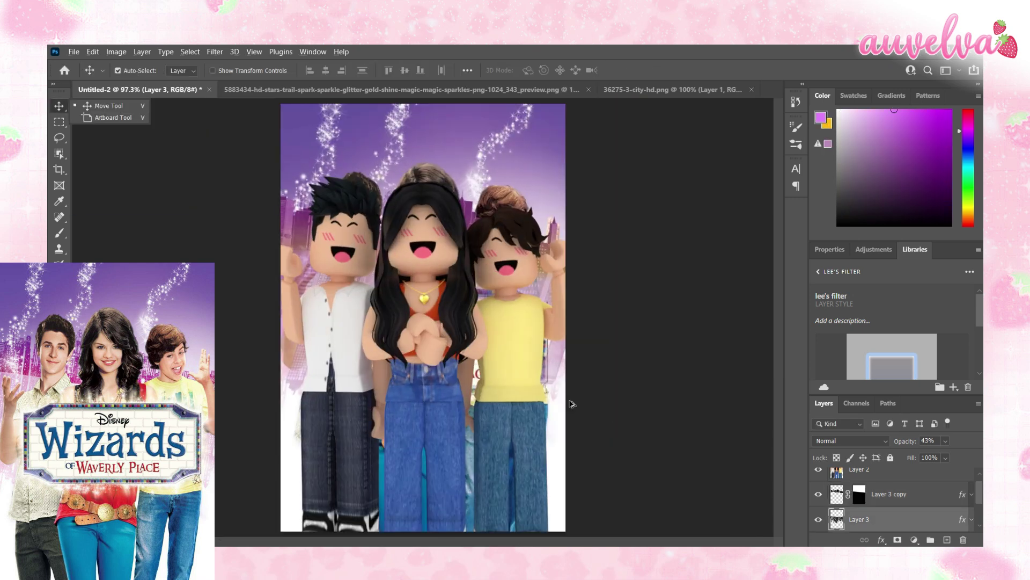
pyautogui.moveTo(888, 516); pyautogui.dragTo(888, 502)
pyautogui.press('i')
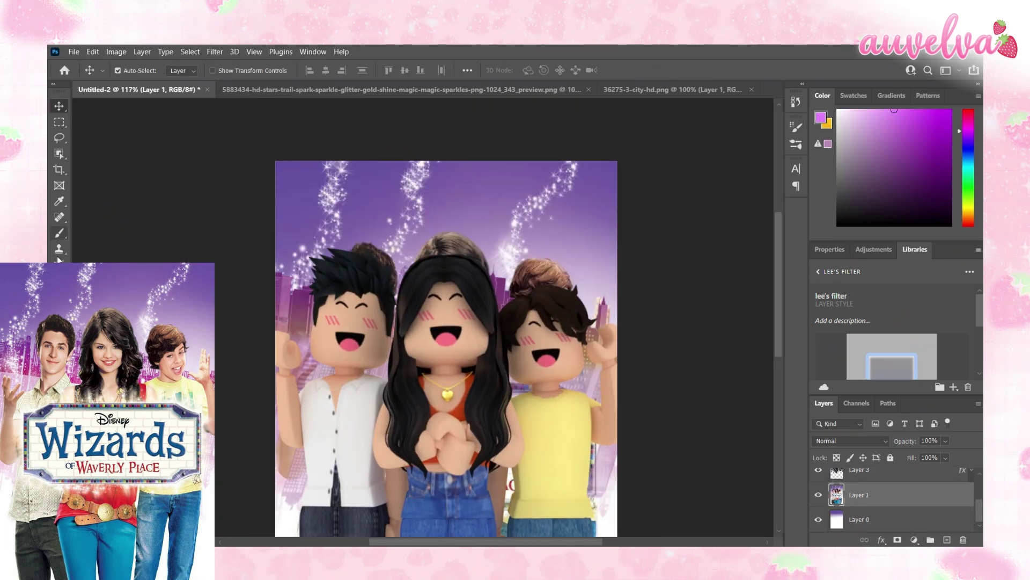
pyautogui.keyDown('alt'); pyautogui.scroll(3, 418, 204); pyautogui.keyUp('alt')
pyautogui.click(192, 261)
pyautogui.moveTo(408, 177); pyautogui.dragTo(408, 279)
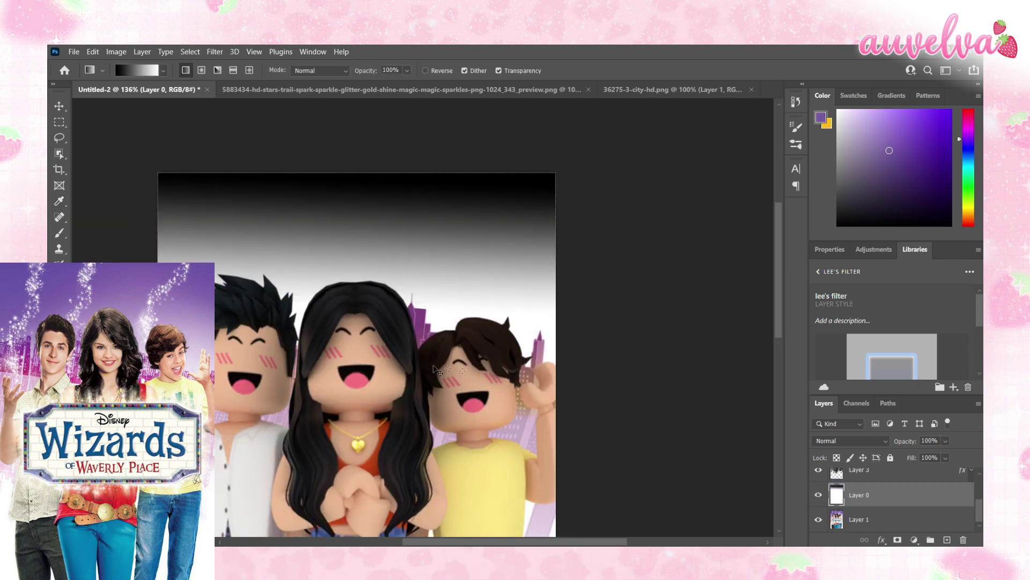
pyautogui.hotkey('ctrl', 'z')
pyautogui.click(164, 70)
pyautogui.doubleClick(102, 110)
pyautogui.moveTo(407, 215); pyautogui.dragTo(407, 341)
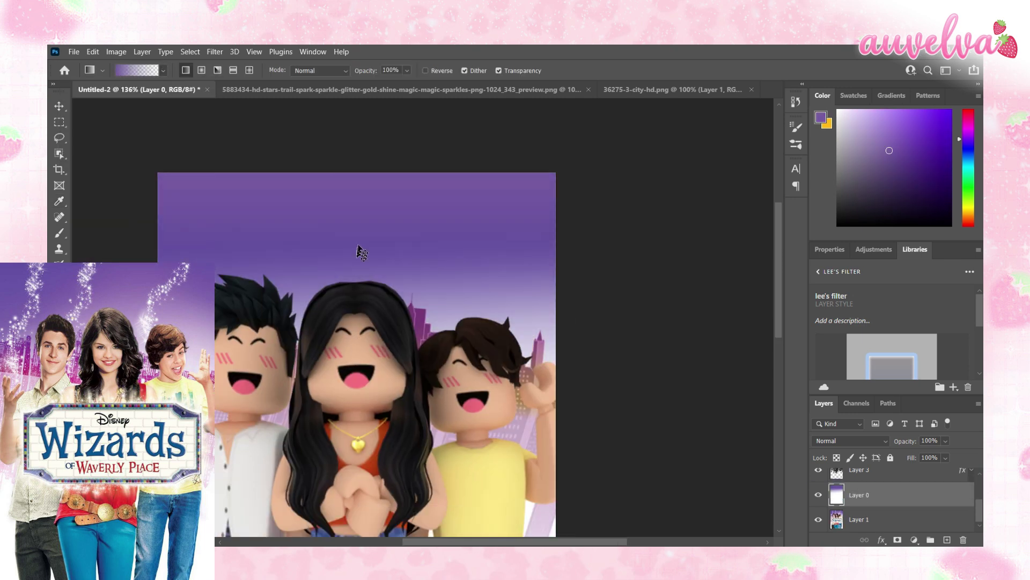
pyautogui.keyDown('alt'); pyautogui.scroll(-3, 356, 245); pyautogui.keyUp('alt')
pyautogui.keyDown('alt'); pyautogui.scroll(3, 356, 246); pyautogui.keyUp('alt')
pyautogui.keyDown('alt'); pyautogui.scroll(-2, 356, 245); pyautogui.keyUp('alt')
pyautogui.press('v')
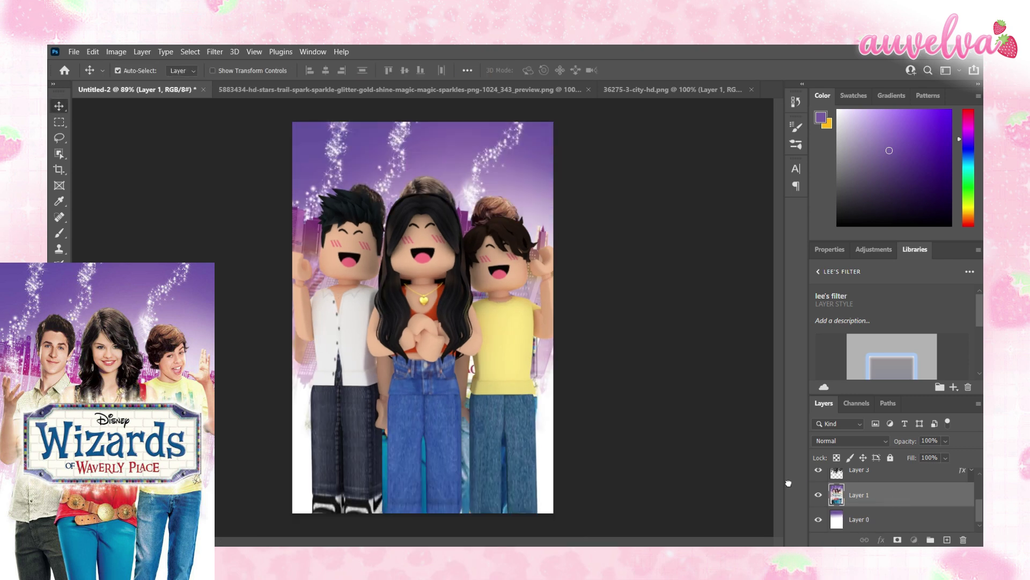
# - Rotate the new sparkle layer onto its side and open its blending settings
pyautogui.keyDown('alt'); pyautogui.scroll(-2, 751, 226); pyautogui.keyUp('alt')
pyautogui.moveTo(751, 225); pyautogui.dragTo(482, 197)
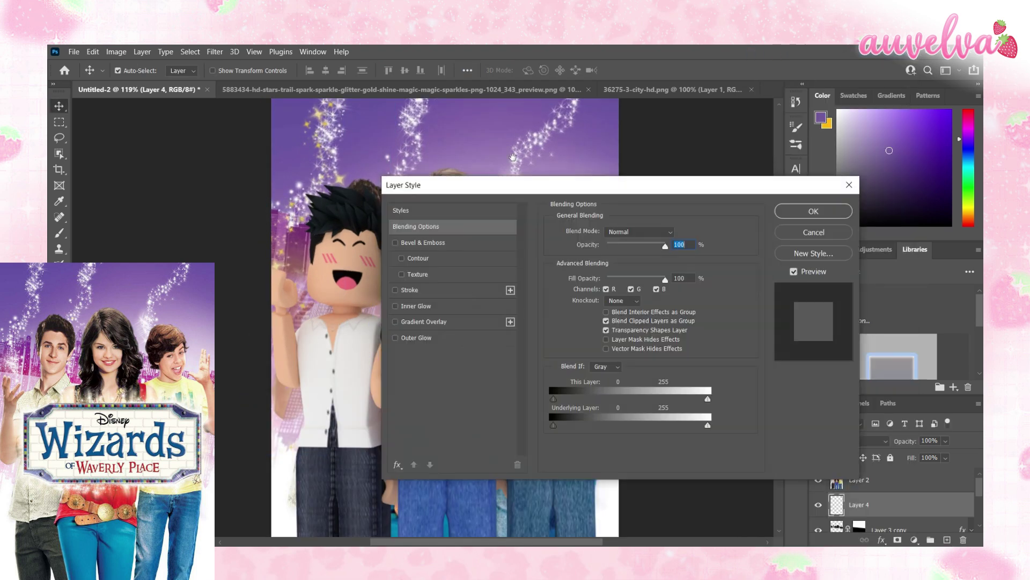
pyautogui.doubleClick(805, 423)
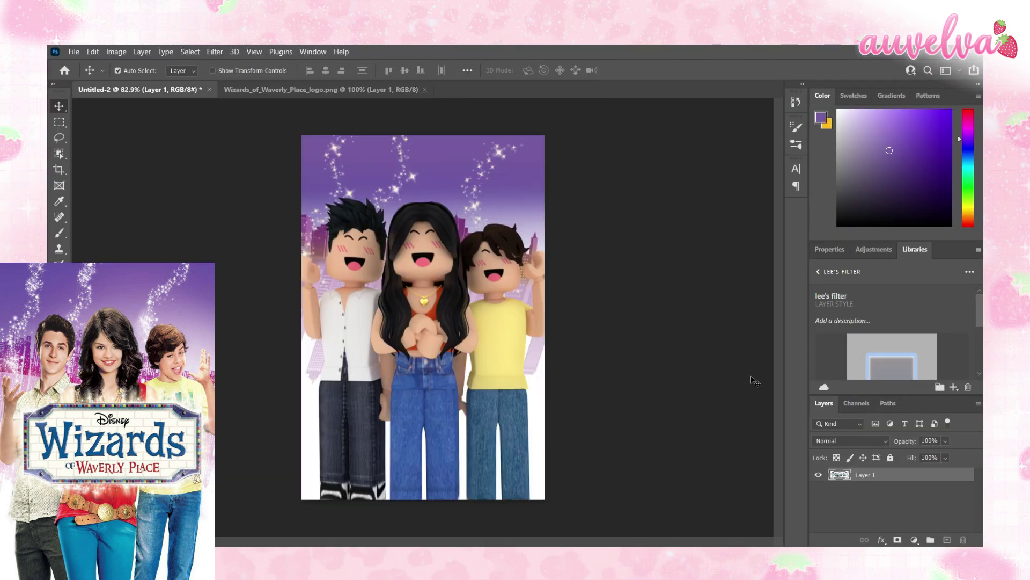
# - Raise the cast poster layer for reference and scale the Wizards logo to about 71%
pyautogui.moveTo(857, 452); pyautogui.dragTo(859, 499)
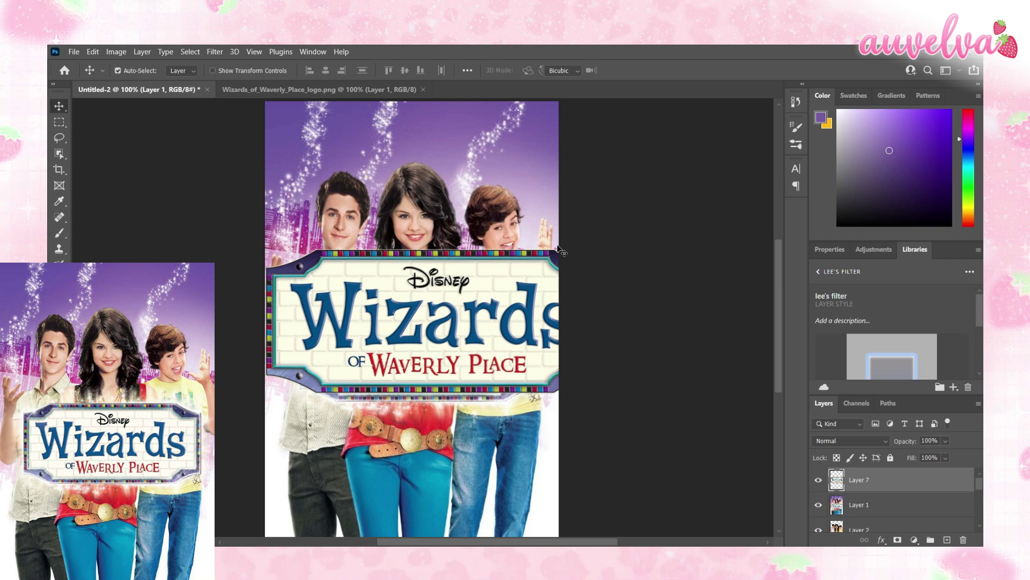
pyautogui.hotkey('ctrl', 't')
pyautogui.moveTo(539, 376); pyautogui.dragTo(499, 349)
pyautogui.keyDown('alt'); pyautogui.scroll(3, 413, 306); pyautogui.keyUp('alt')
pyautogui.press('Return')
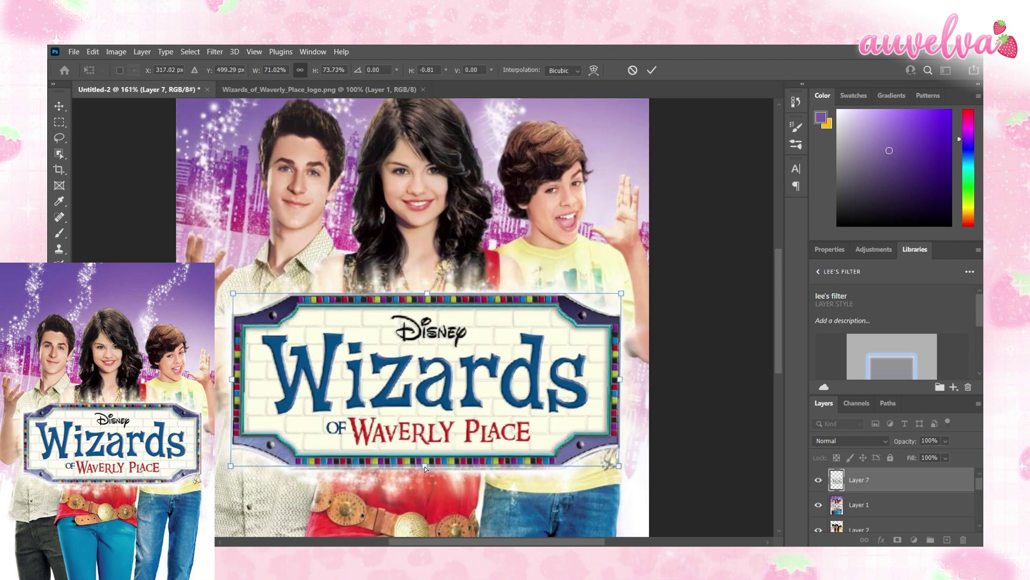